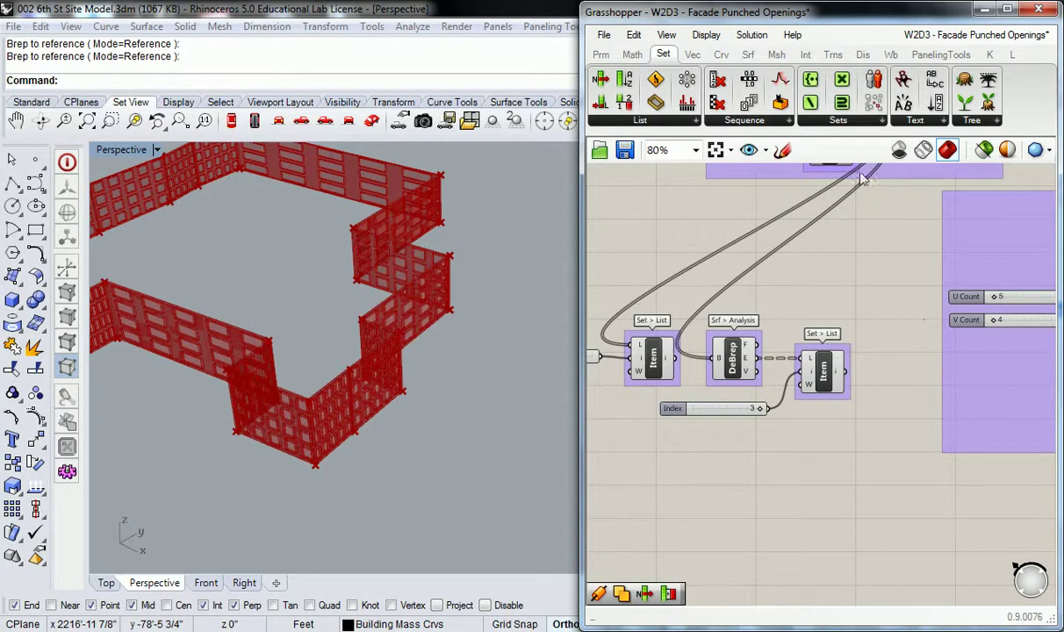
Draw a flat four-corner surface that extends past the building's facade outline on all sides
left_click(469, 351)
scroll(469, 351, "down", 5)
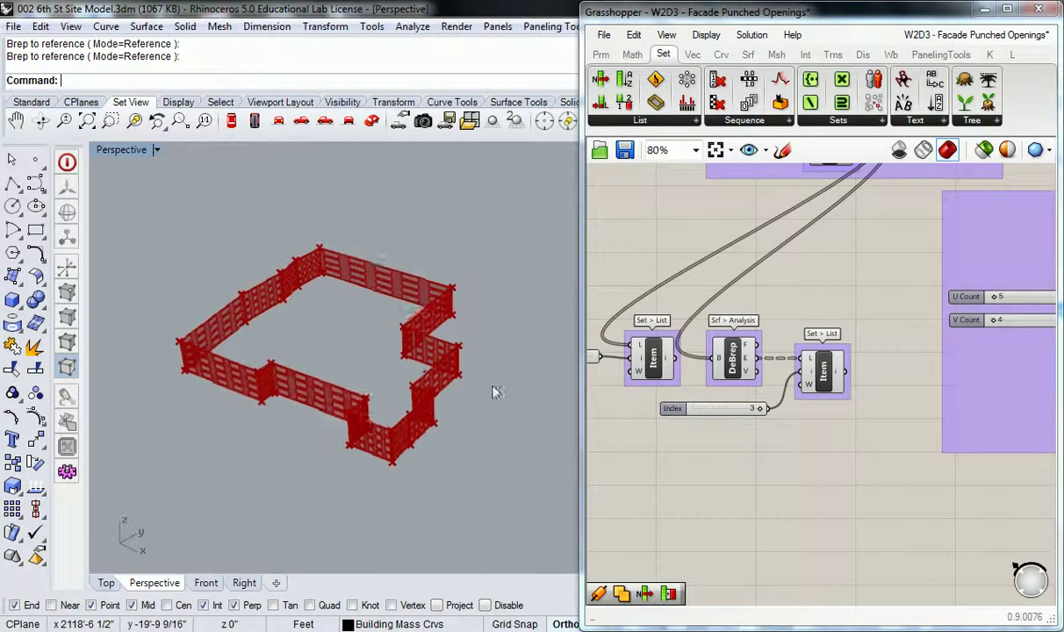
right_click_drag(494, 393, 334, 330)
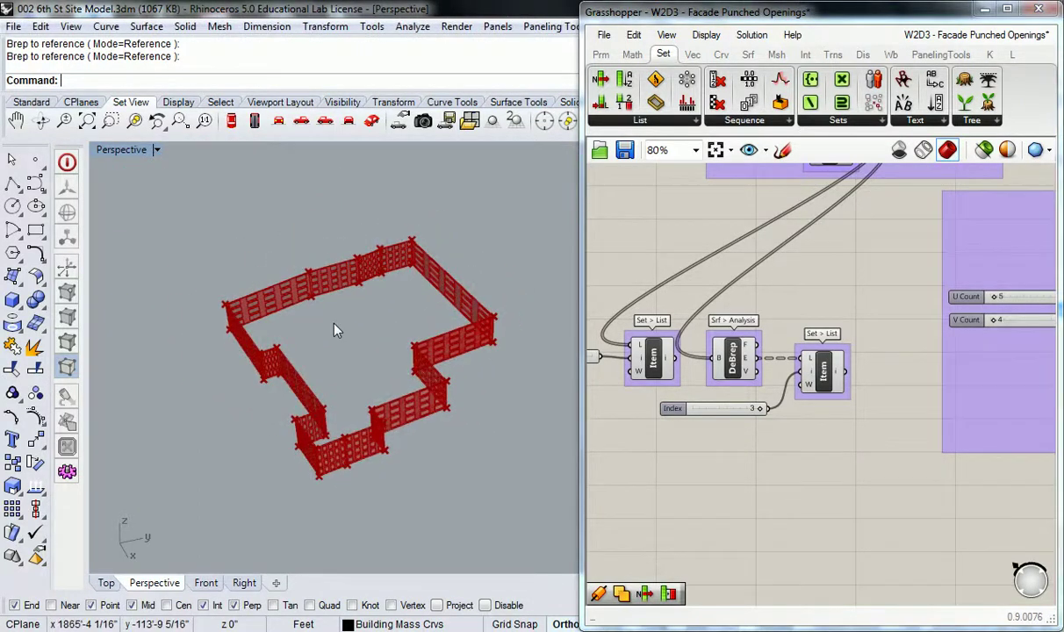
left_click(12, 274)
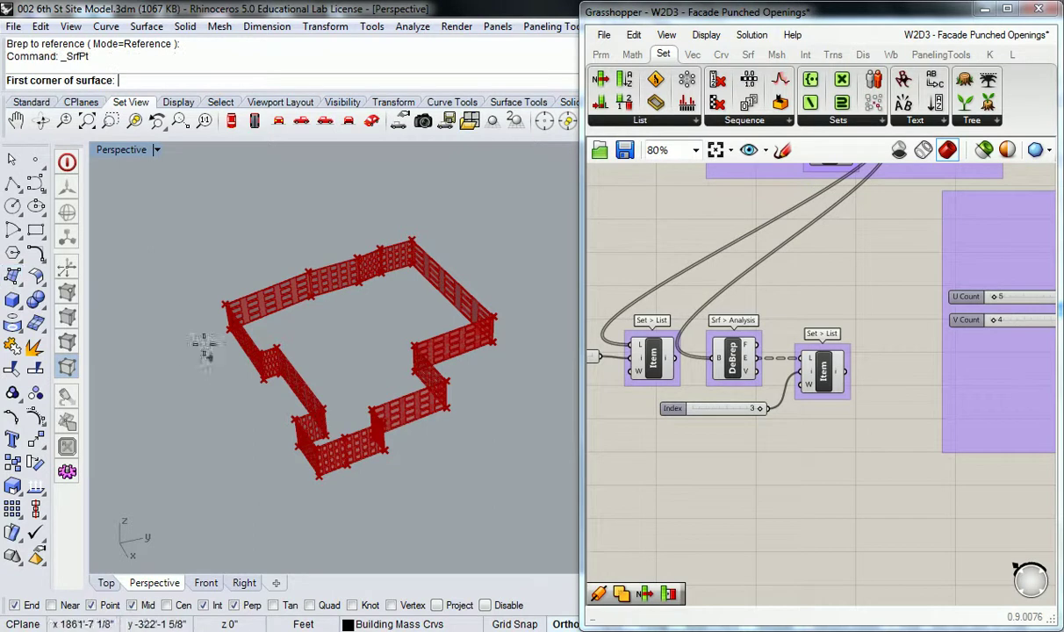
left_click(150, 325)
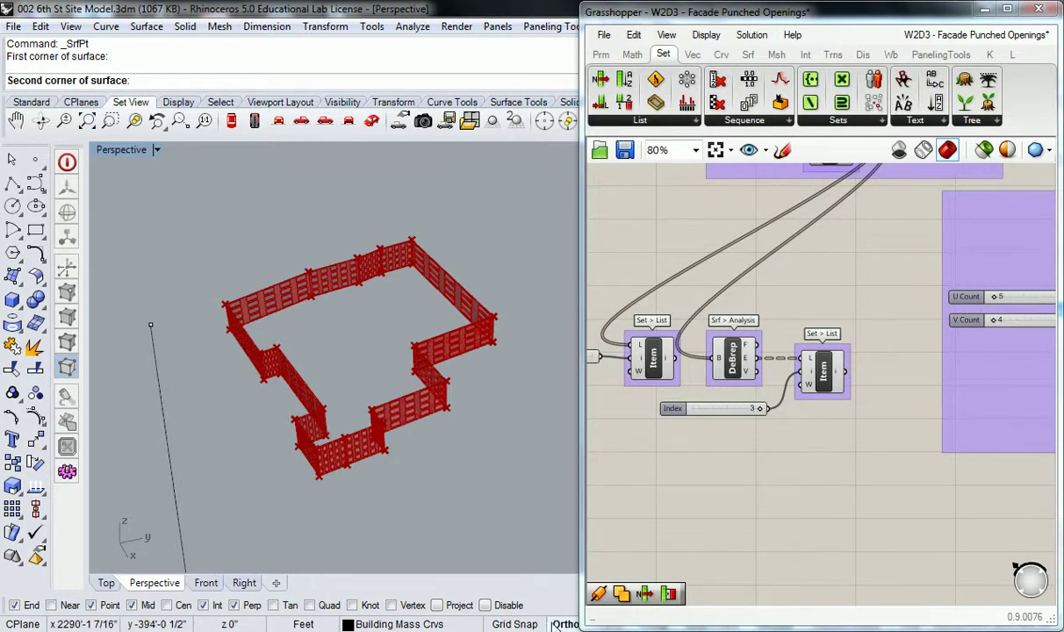
left_click(437, 201)
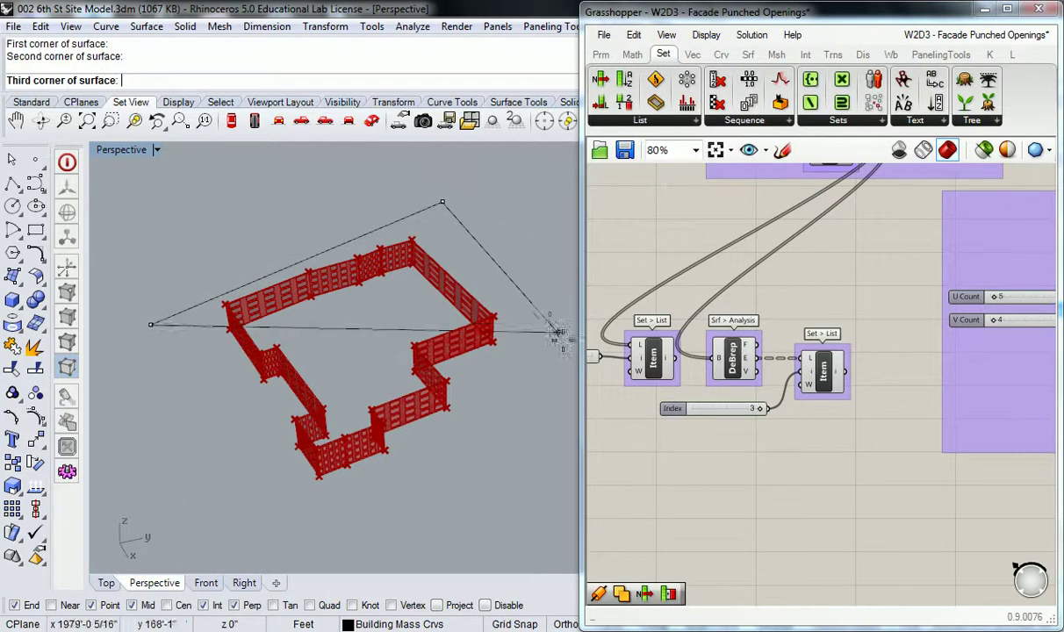
left_click(572, 396)
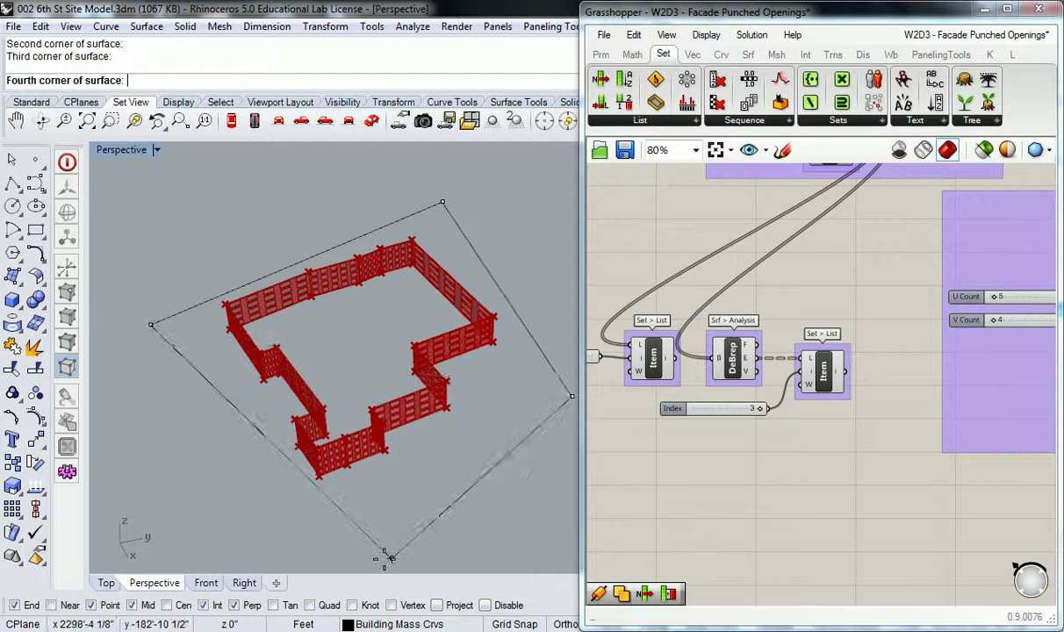
left_click(320, 555)
right_click_drag(439, 441, 418, 482)
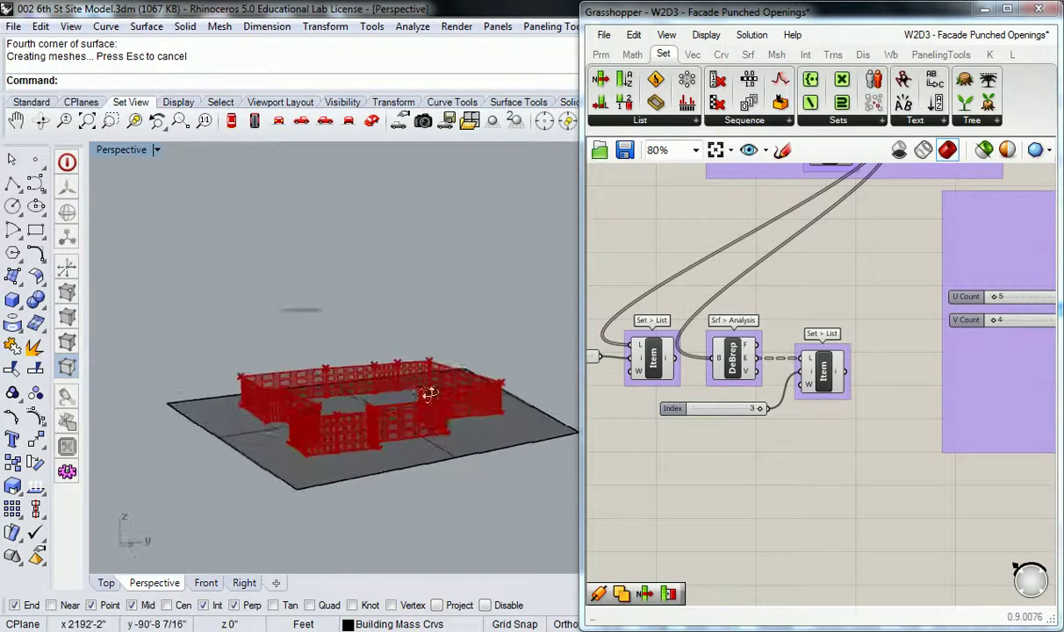
Raise the new ground surface slightly along Z so it cuts through the lower part of the facade walls
left_click(374, 440)
left_click_drag(359, 386, 360, 364)
left_click(316, 320)
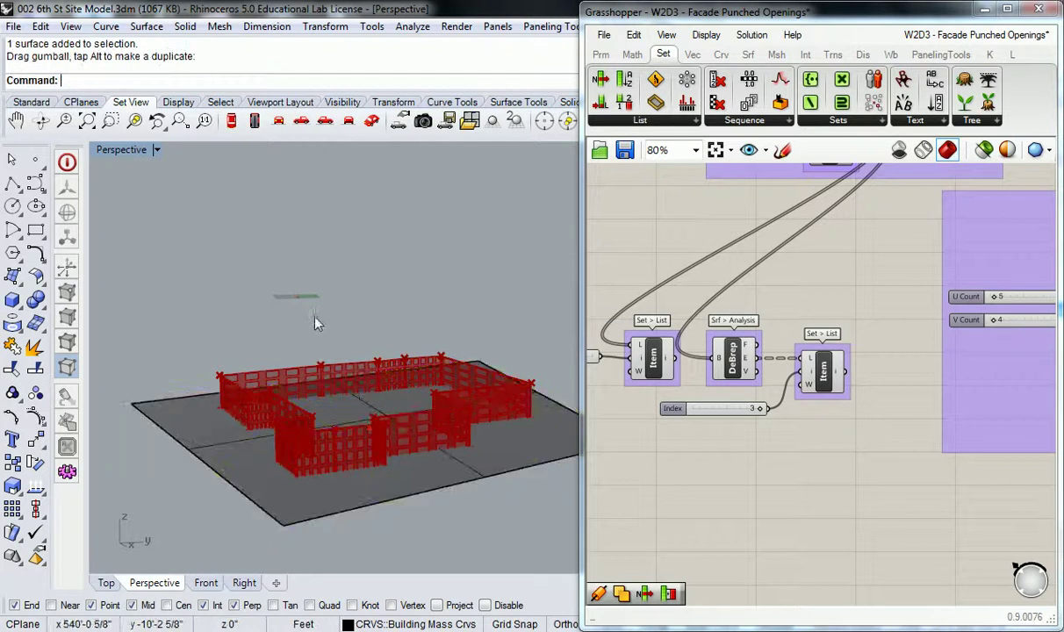
right_click_drag(316, 320, 404, 347)
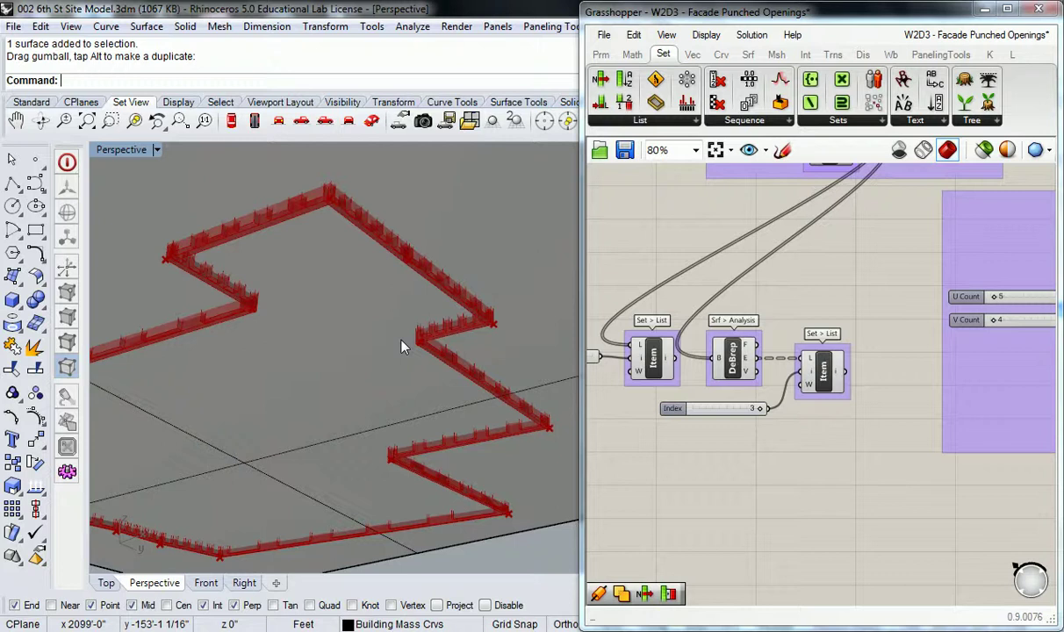
scroll(413, 295, "down", 4)
right_click_drag(414, 295, 414, 328)
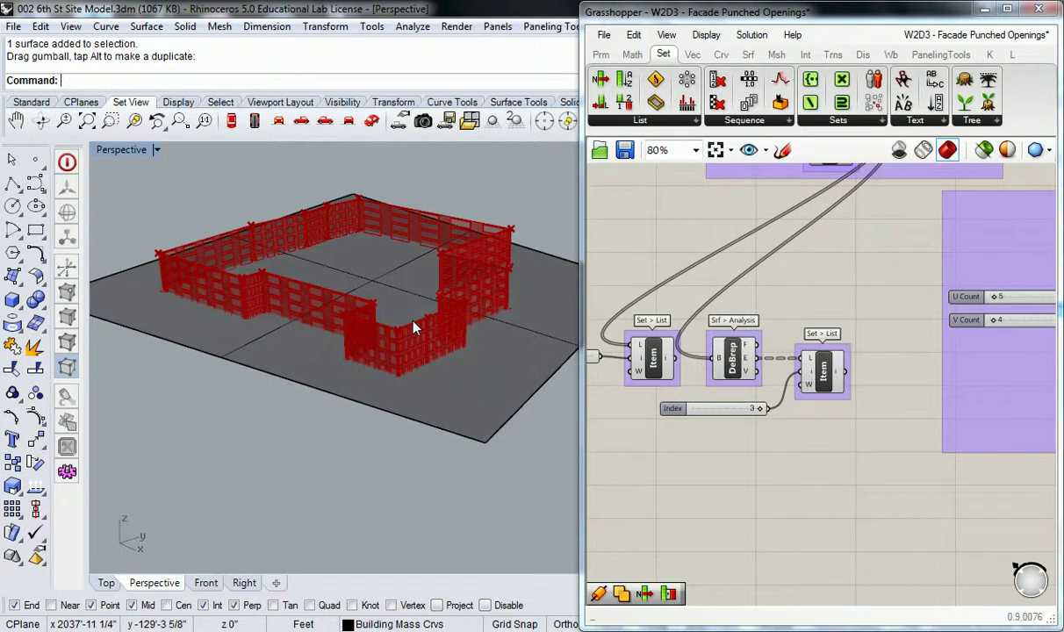
Delete the loose List Item component beside the lower Deconstruct Brep, along with its Index slider set to 4
right_click_drag(860, 506, 1014, 512)
left_click(809, 362)
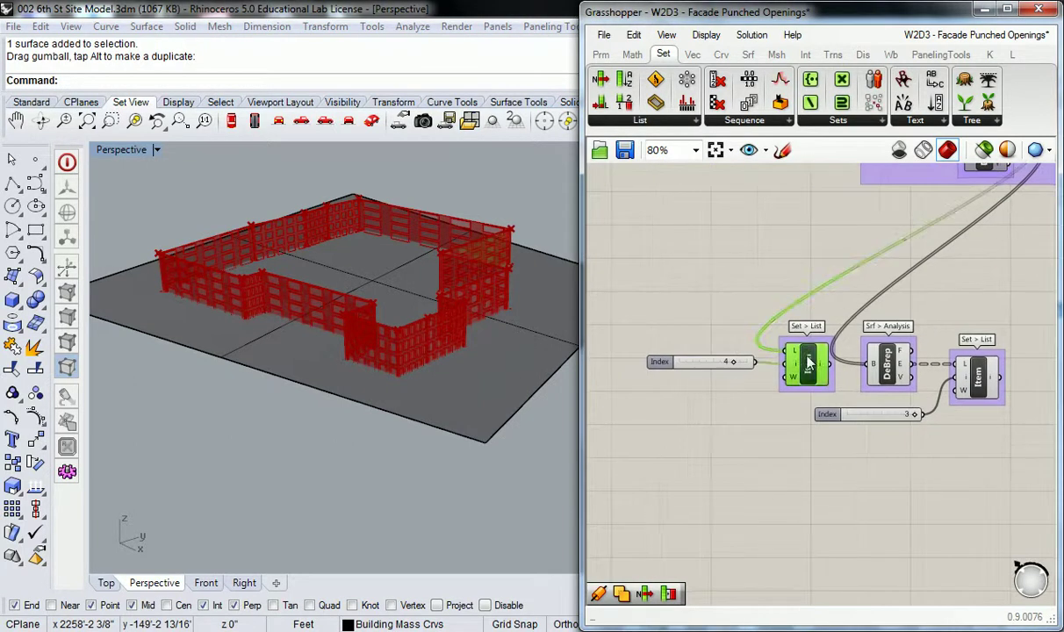
left_click_drag(810, 363, 786, 277)
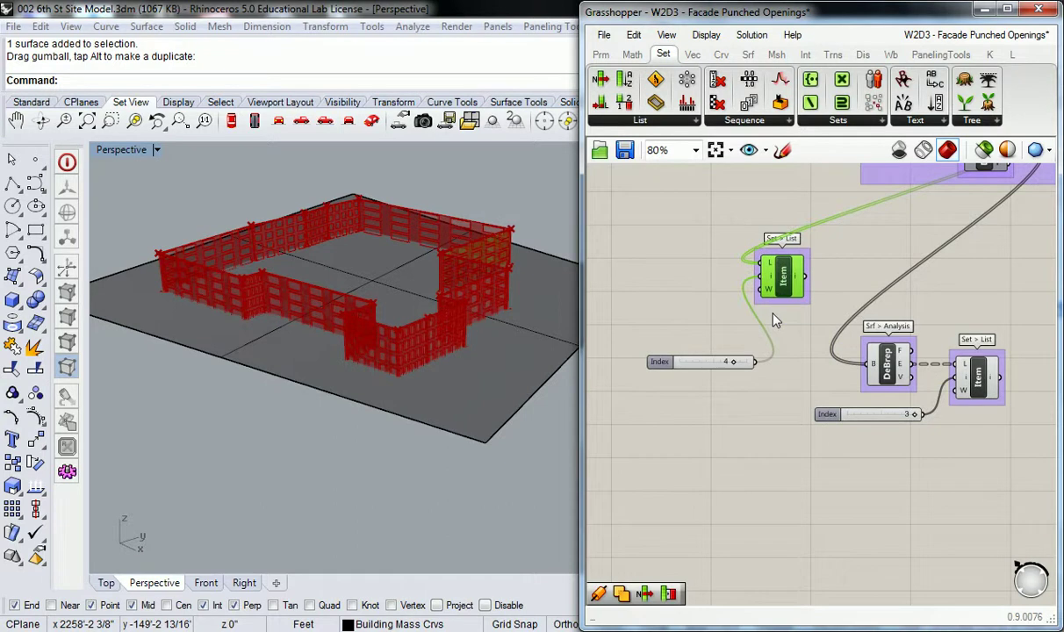
key("Delete")
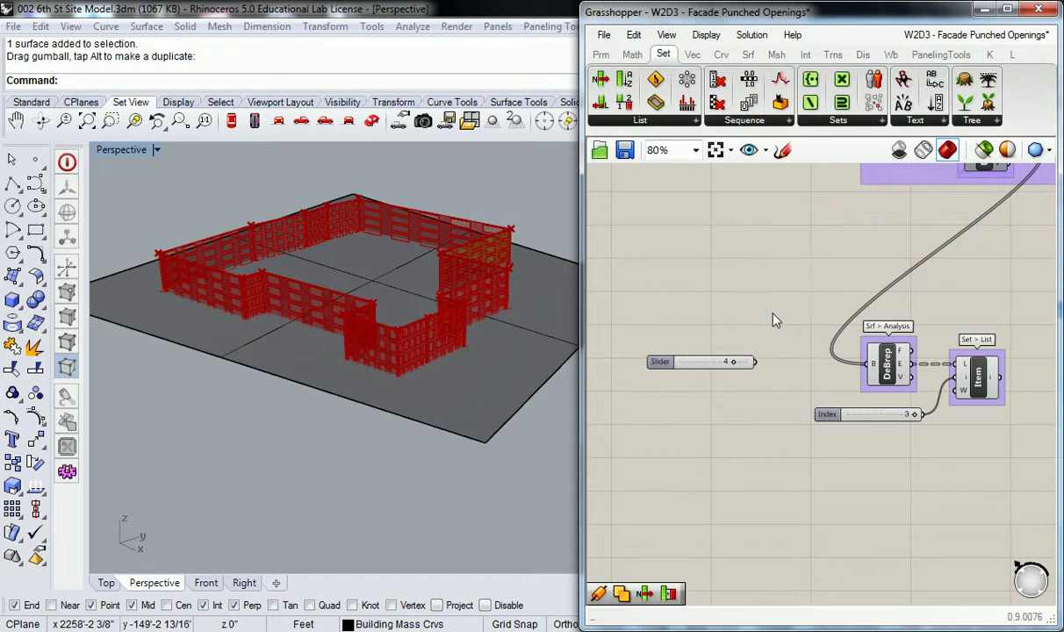
left_click(663, 364)
key("Delete")
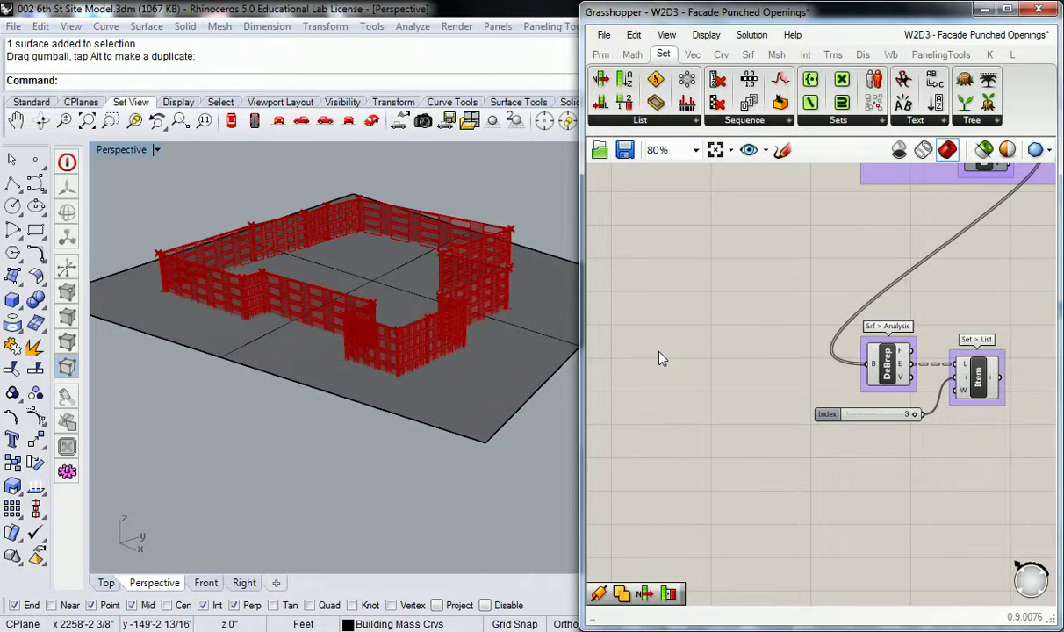
Examine how the upper Deconstruct Brep's Faces output feeds the lower Deconstruct Brep and the rest of the definition
right_click_drag(673, 357, 775, 225)
left_click(853, 252)
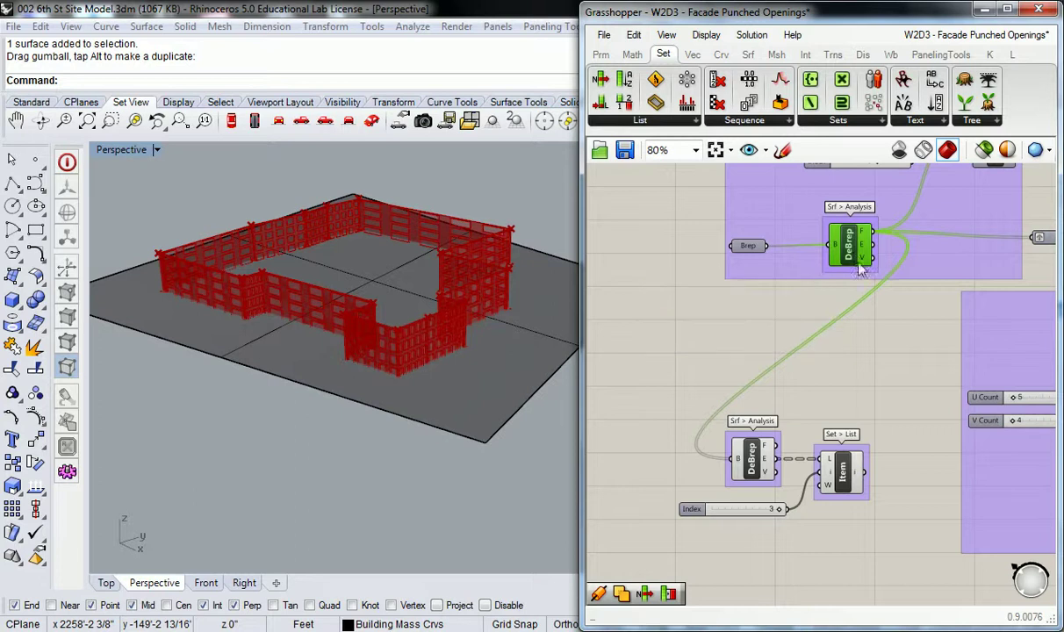
left_click(872, 374)
right_click_drag(773, 403, 823, 352)
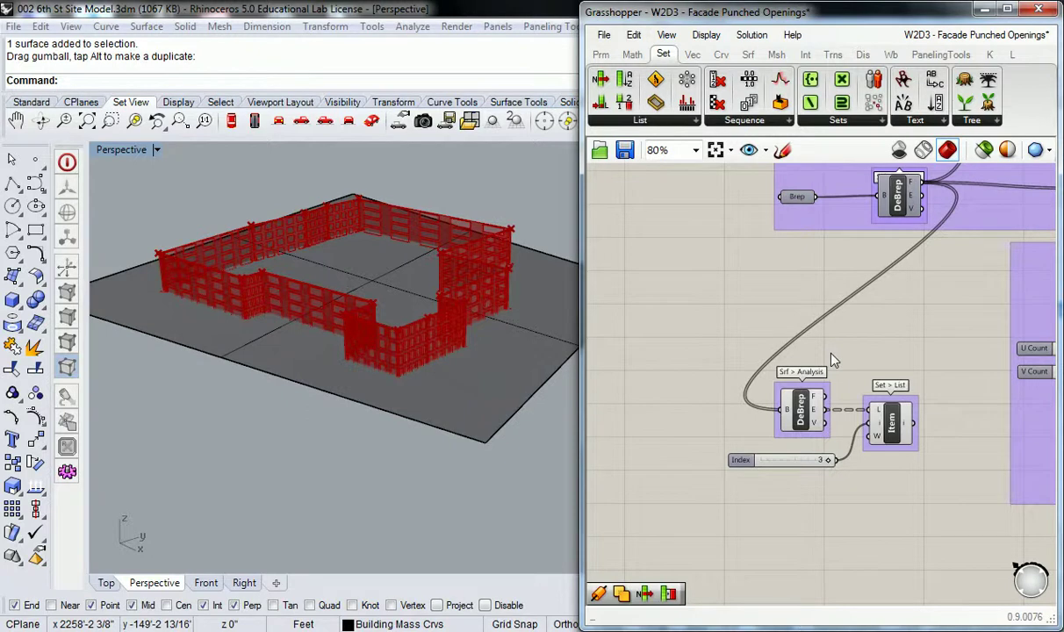
scroll(795, 386, "down", 5)
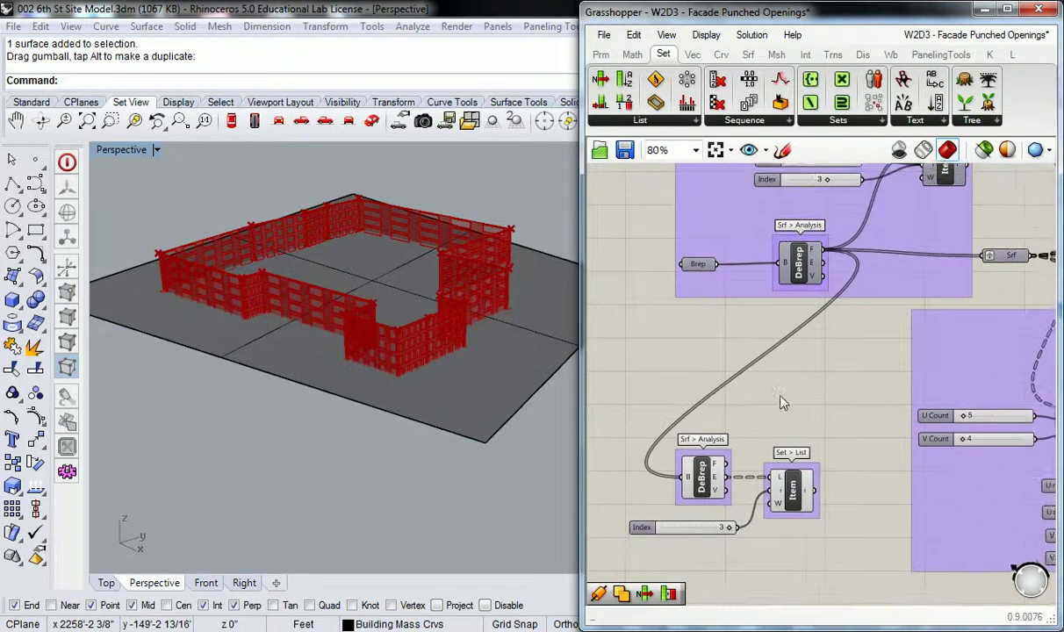
right_click_drag(878, 321, 682, 301)
scroll(683, 301, "up", 1)
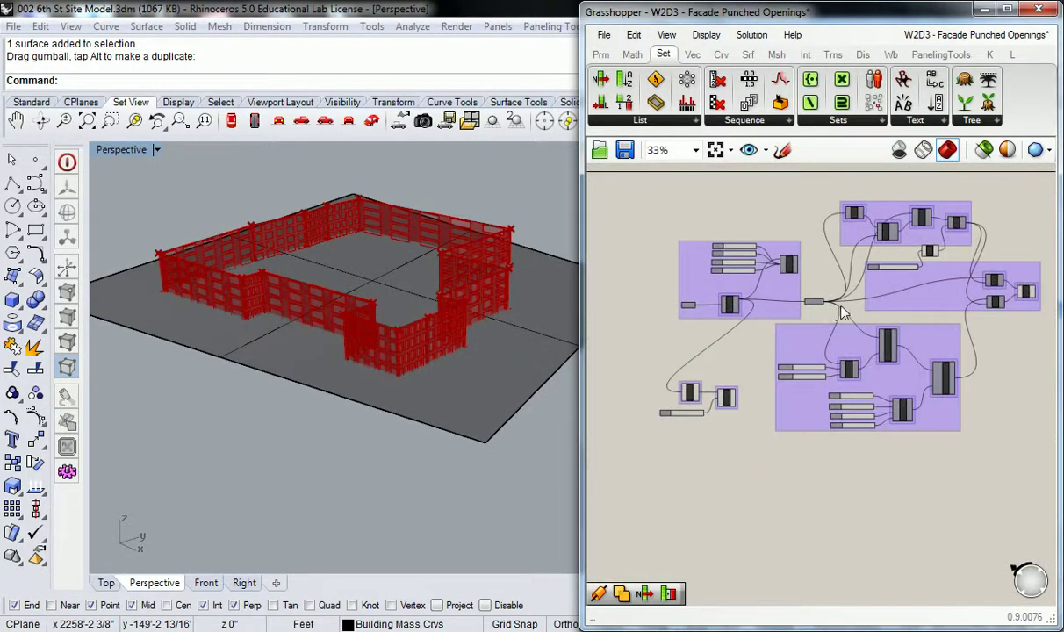
left_click_drag(825, 287, 671, 318)
scroll(672, 318, "up", 2)
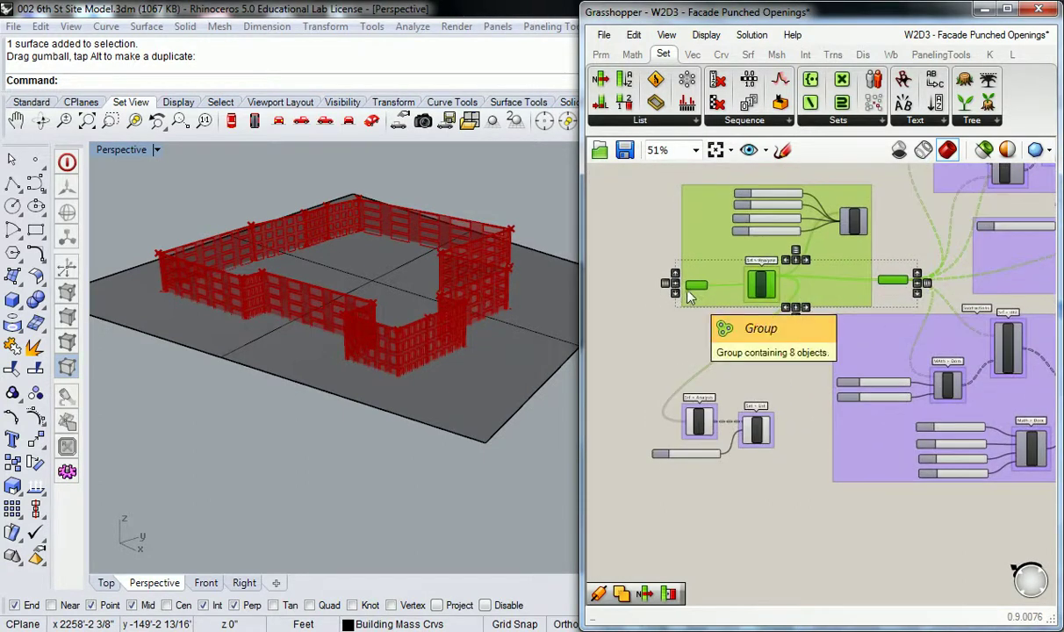
left_click(669, 267)
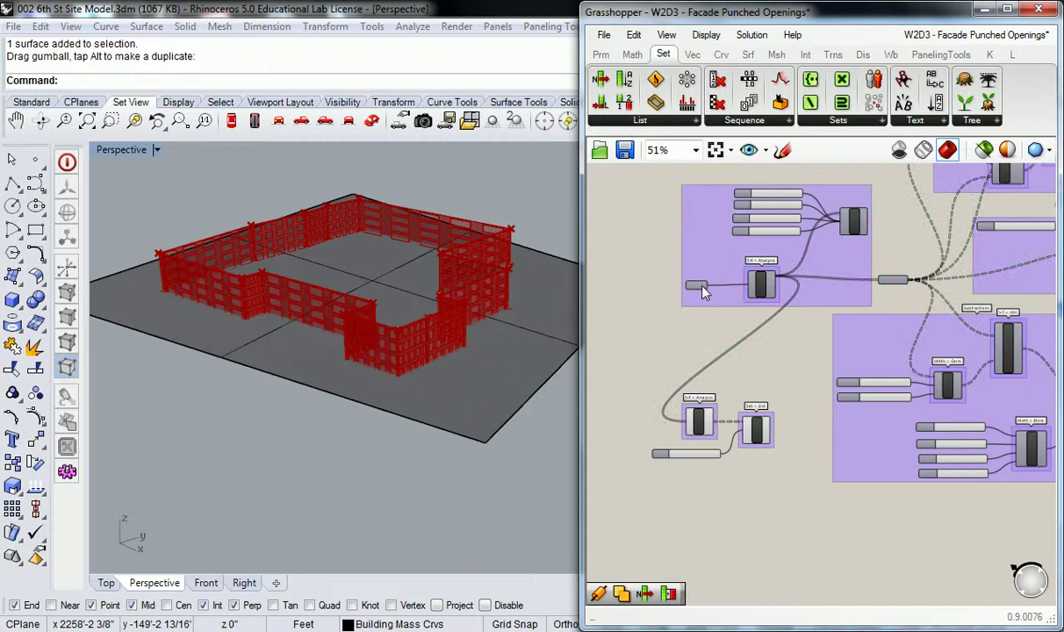
left_click(762, 285)
scroll(762, 283, "up", 2)
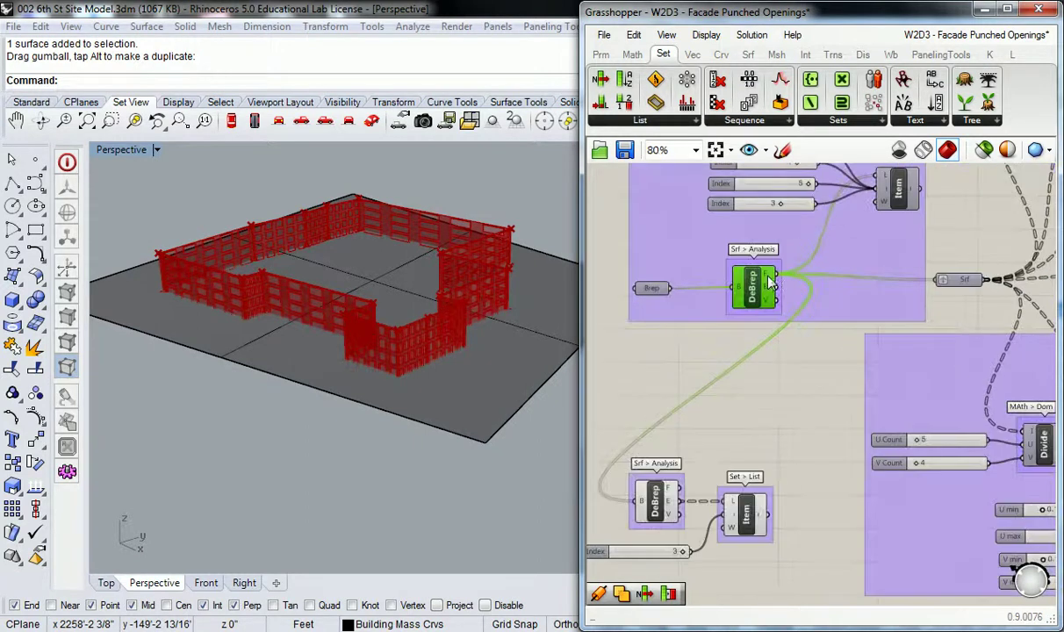
mouse_move(770, 279)
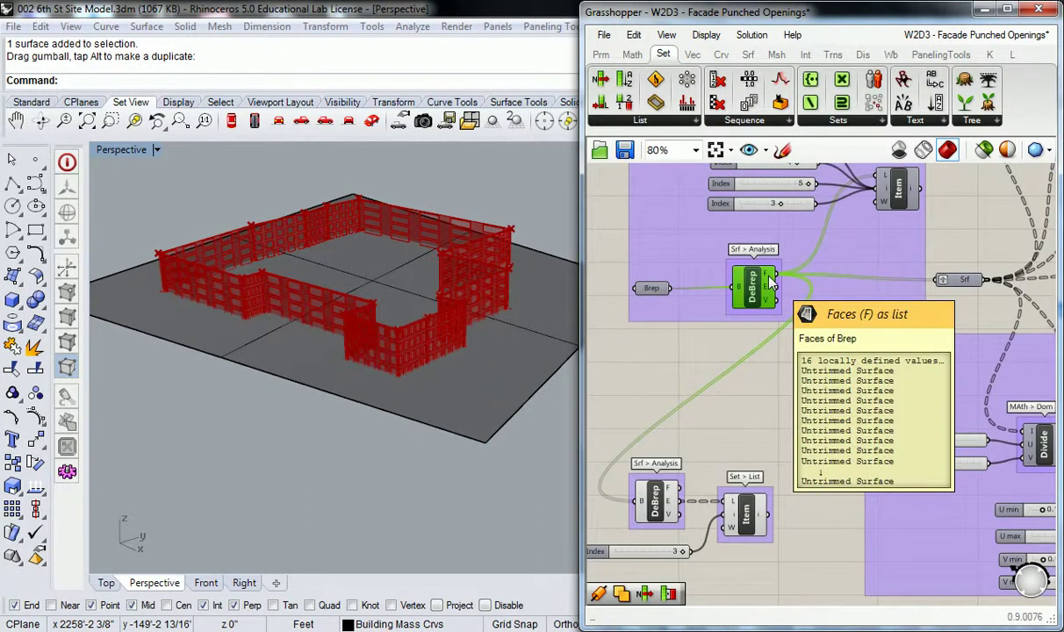
Move the three component groups downstream of the Srf parameter farther away to open space on the canvas
scroll(761, 262, "down", 3)
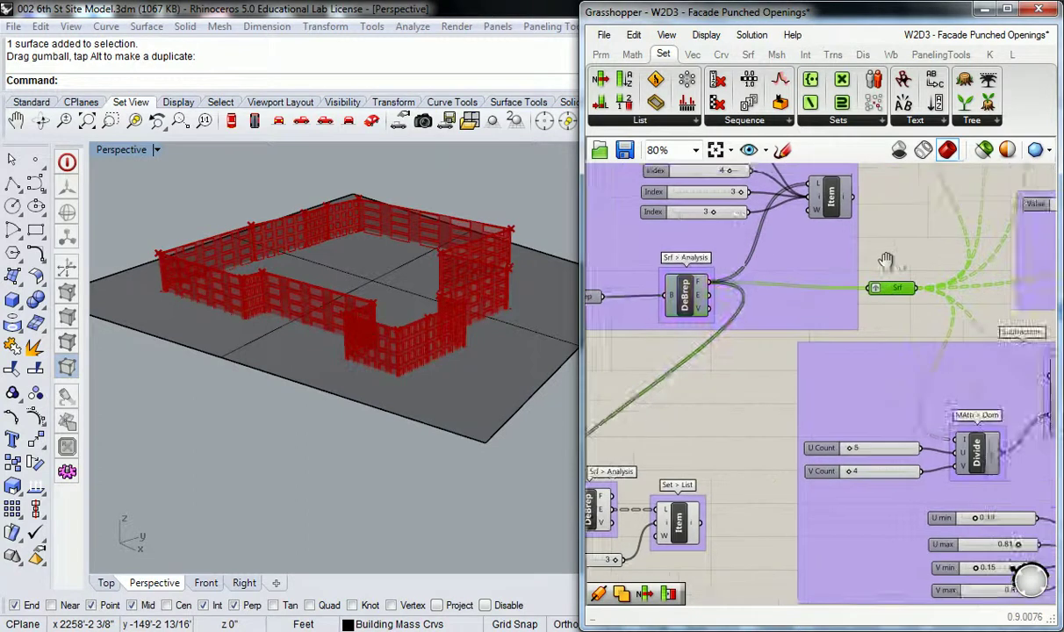
right_click_drag(760, 261, 739, 269)
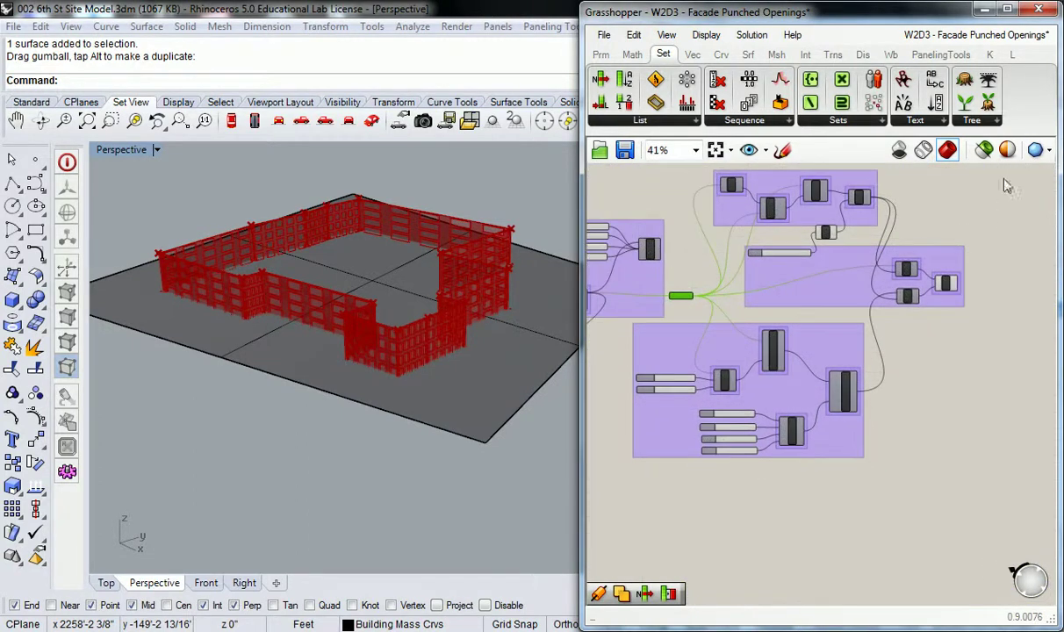
left_click_drag(1003, 177, 682, 475)
left_click(682, 266)
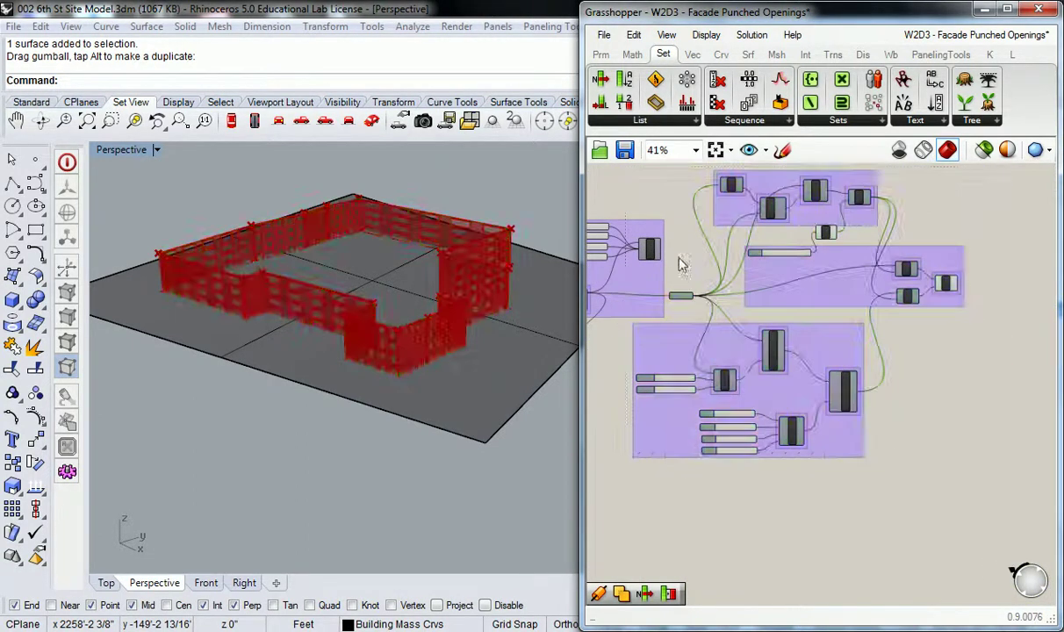
left_click_drag(970, 167, 630, 430)
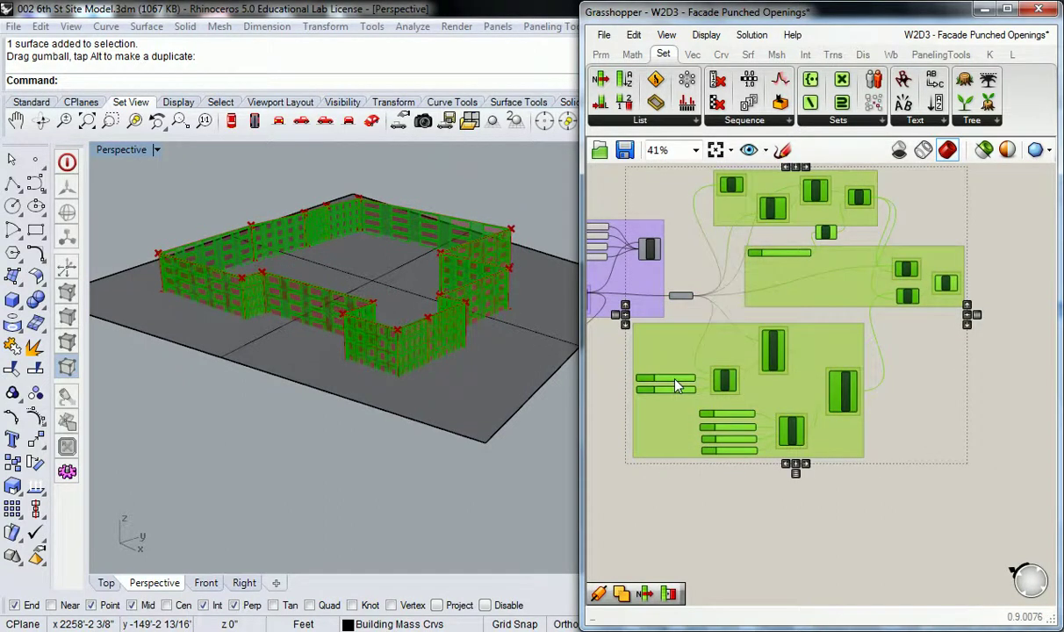
left_click_drag(676, 384, 836, 385)
left_click(677, 344)
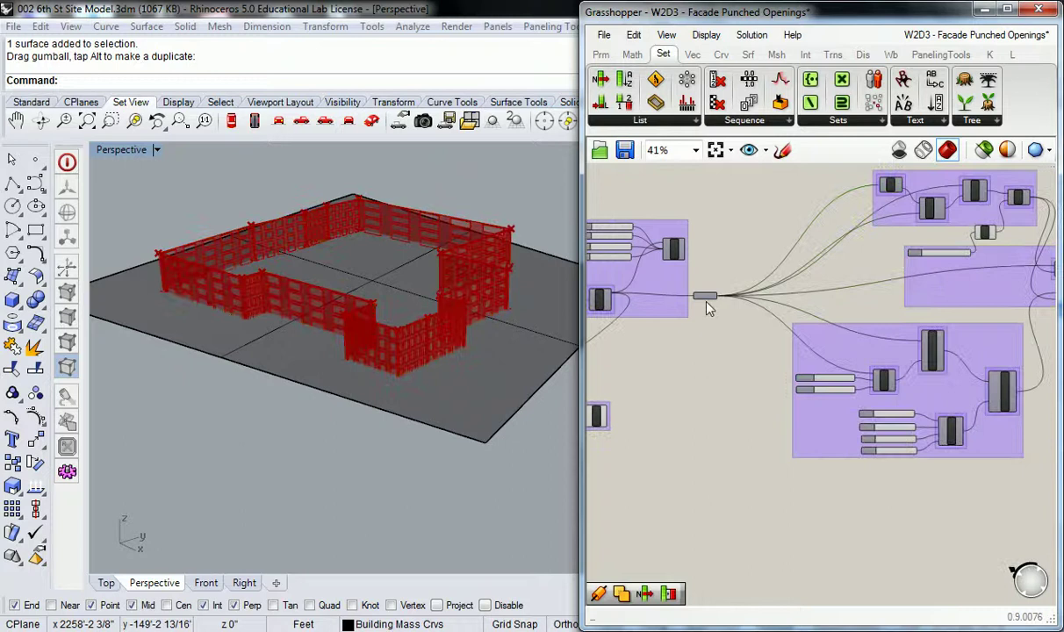
Move the Srf parameter closer to the downstream groups, away from the Brep input group
left_click(705, 297)
left_click_drag(705, 297, 760, 296)
left_click(713, 238)
right_click_drag(604, 307, 760, 297)
scroll(736, 313, "up", 2)
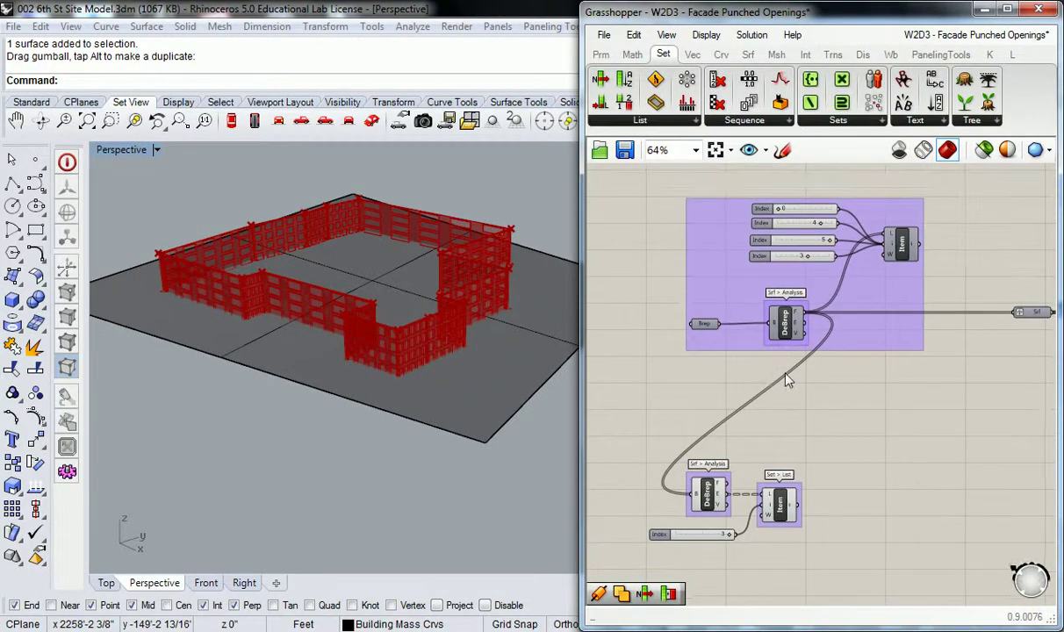
Widen the Grasshopper window over part of the Rhino viewport and bring the facade corner into closer view
left_click(546, 234)
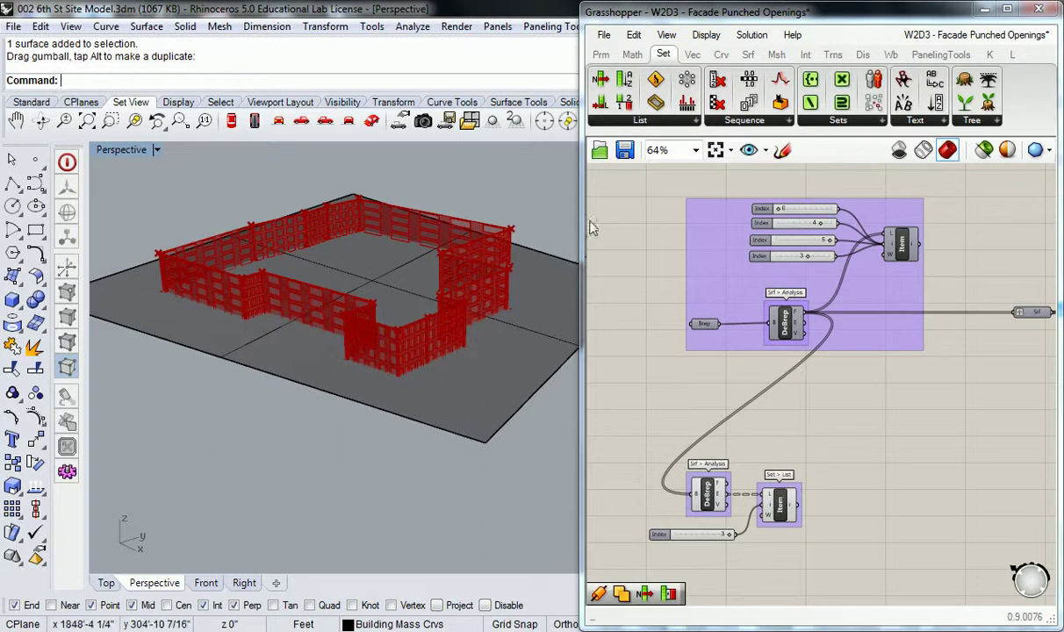
left_click_drag(583, 225, 490, 224)
right_click_drag(400, 230, 273, 316)
scroll(282, 342, "up", 3)
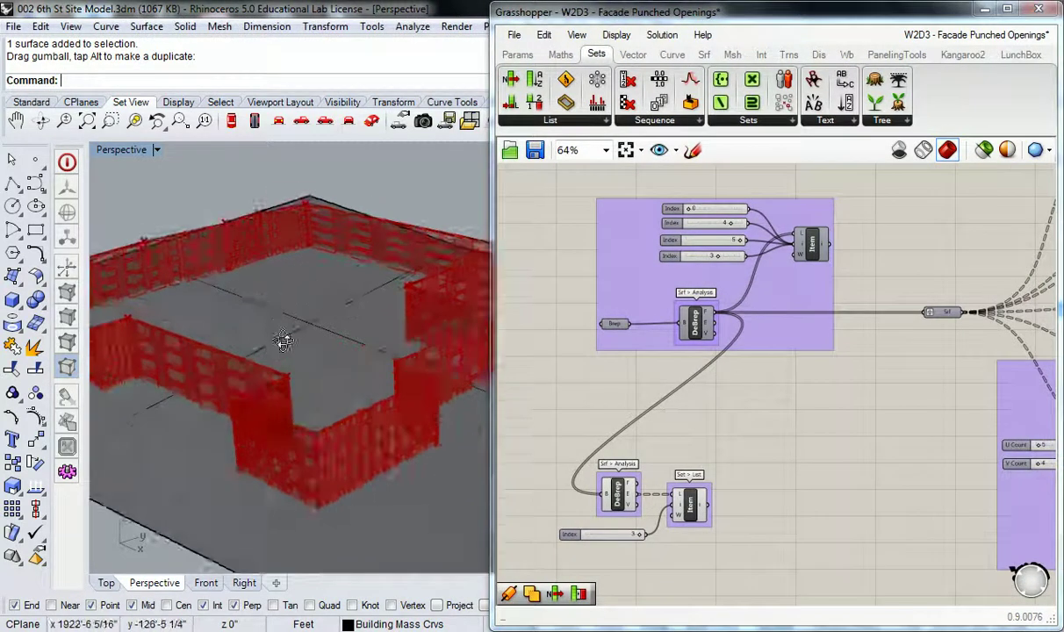
Add a Brep | Brep intersection component in the empty canvas area beyond the lower List Item component
right_click_drag(727, 424, 750, 383)
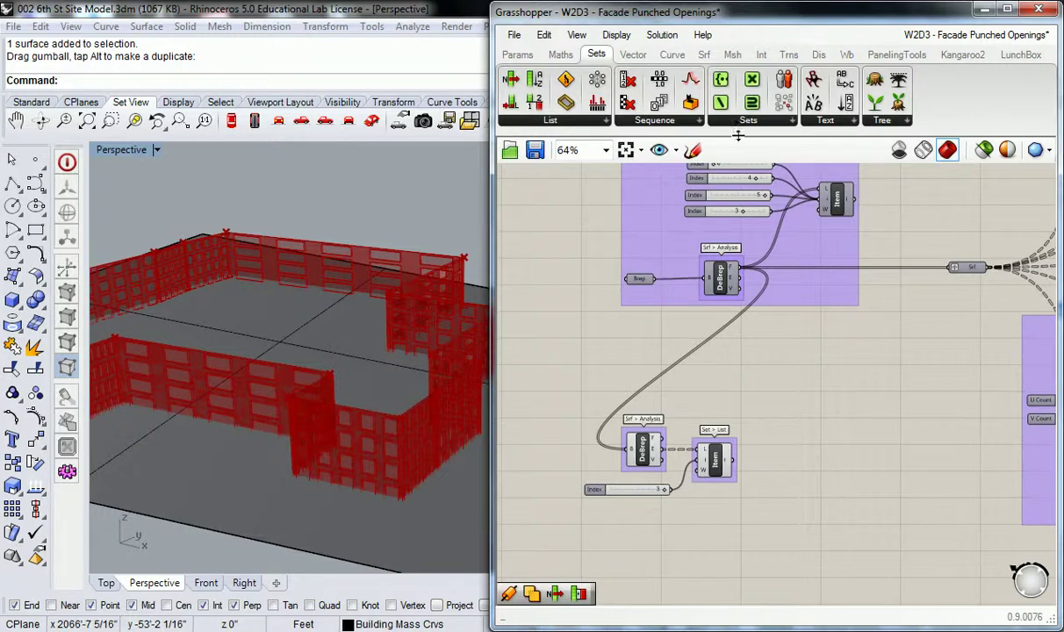
left_click(763, 55)
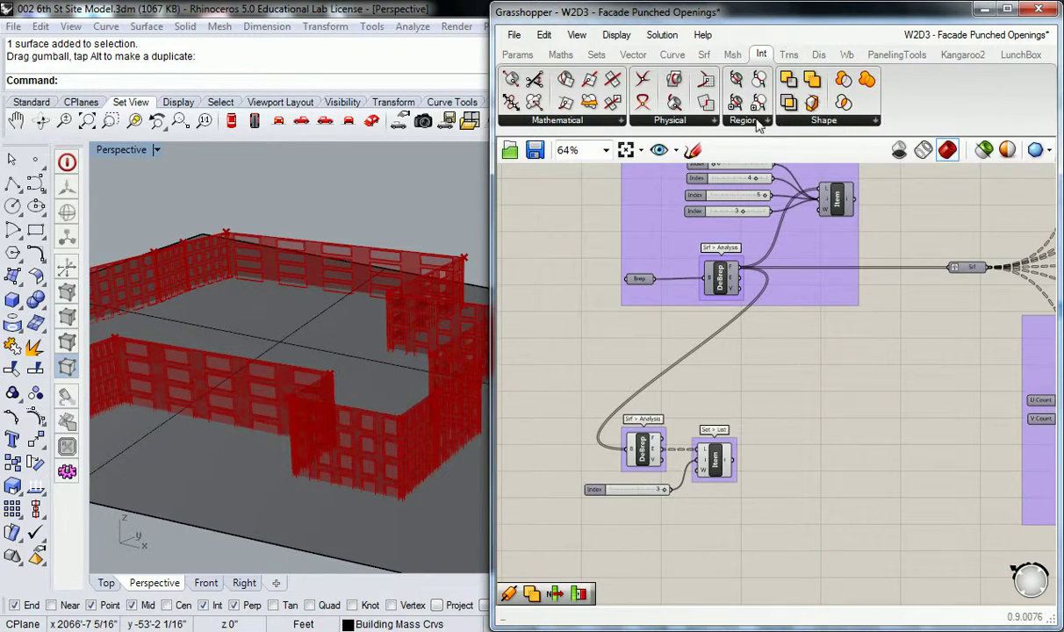
left_click(682, 122)
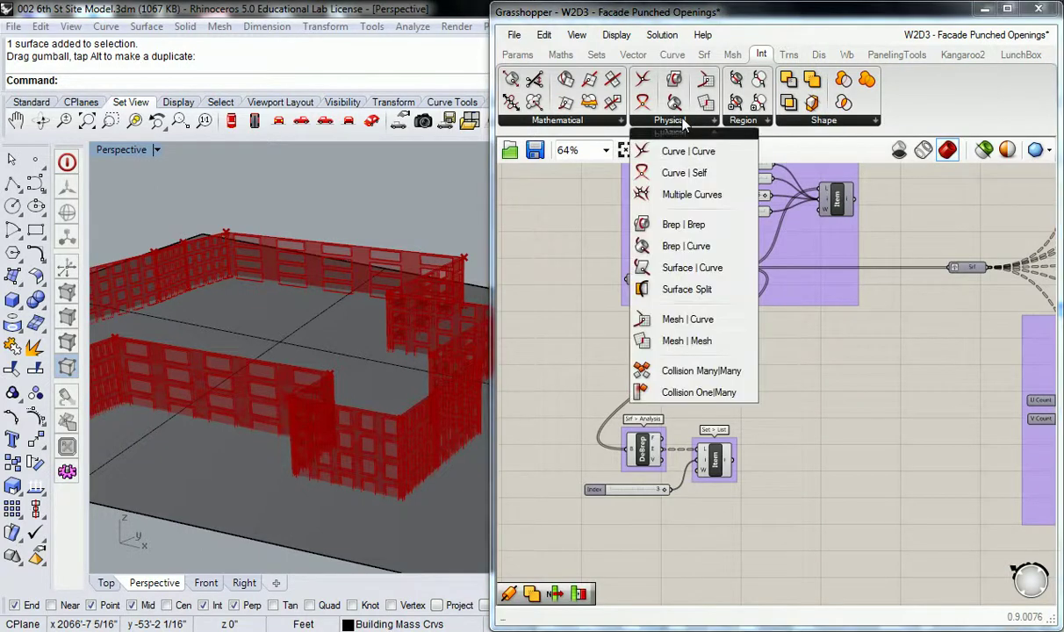
left_click(690, 226)
left_click(816, 413)
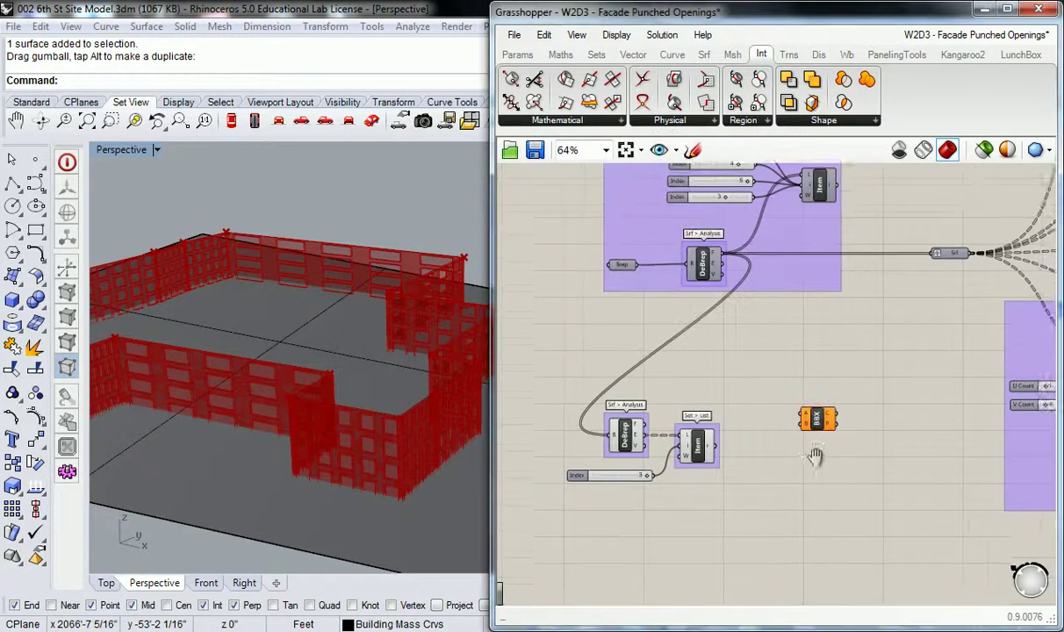
left_click(765, 361)
right_click_drag(741, 364, 734, 375)
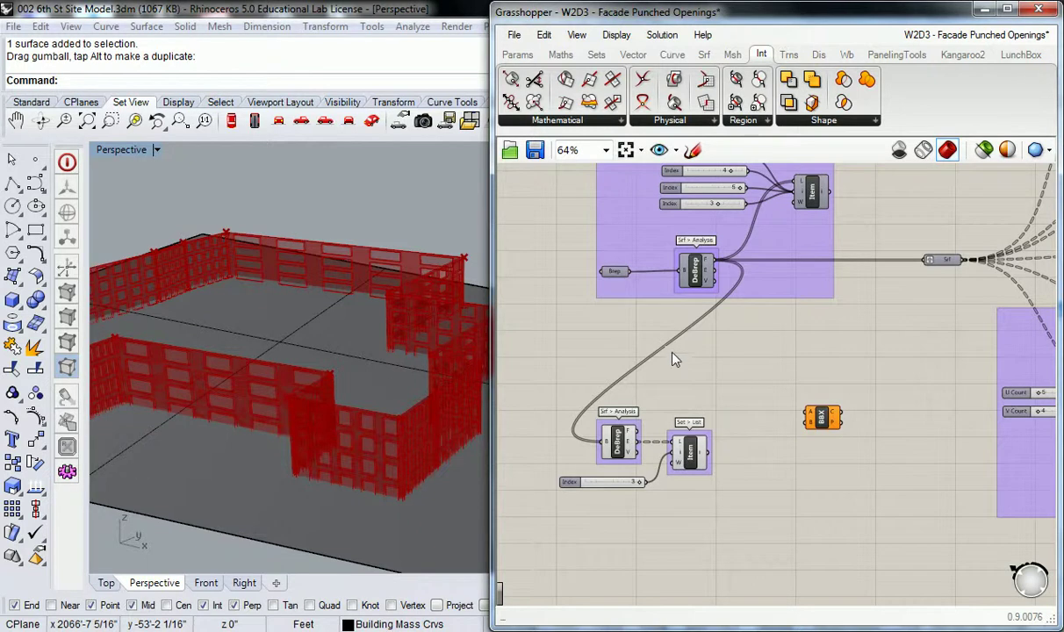
Inspect the data in the upper DeBrep component's Faces output and shift the BBX component slightly farther from the List Item
left_click(689, 268)
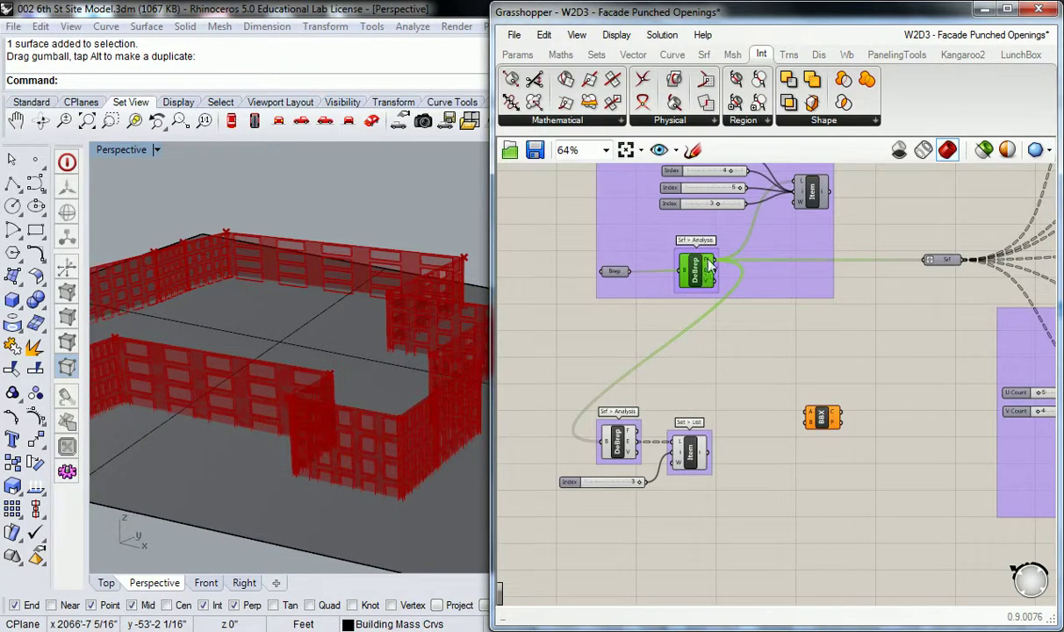
mouse_move(711, 263)
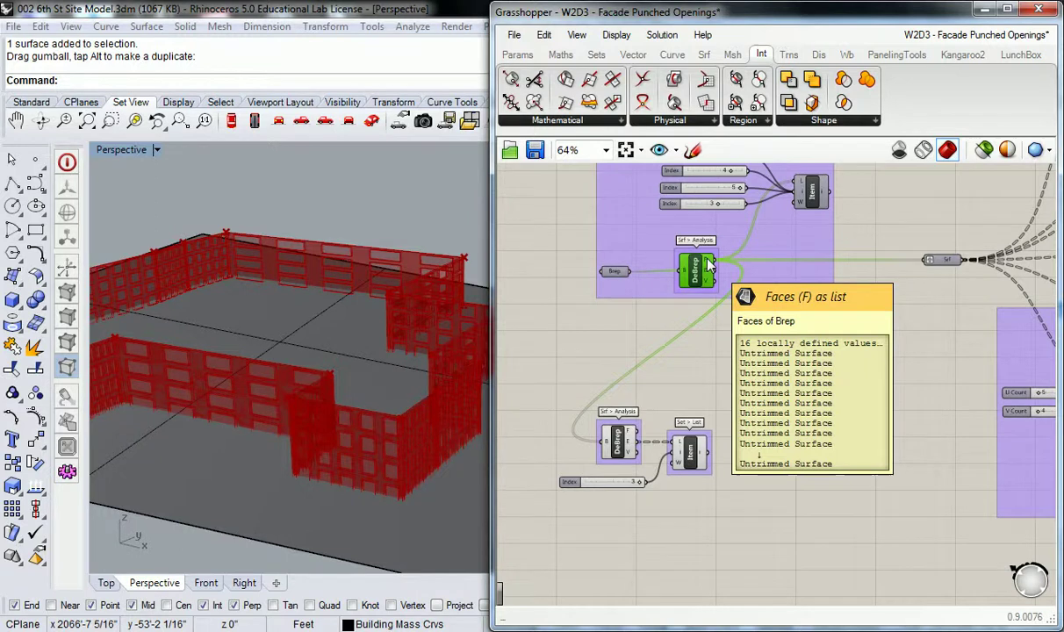
left_click(786, 373)
left_click_drag(818, 410, 836, 406)
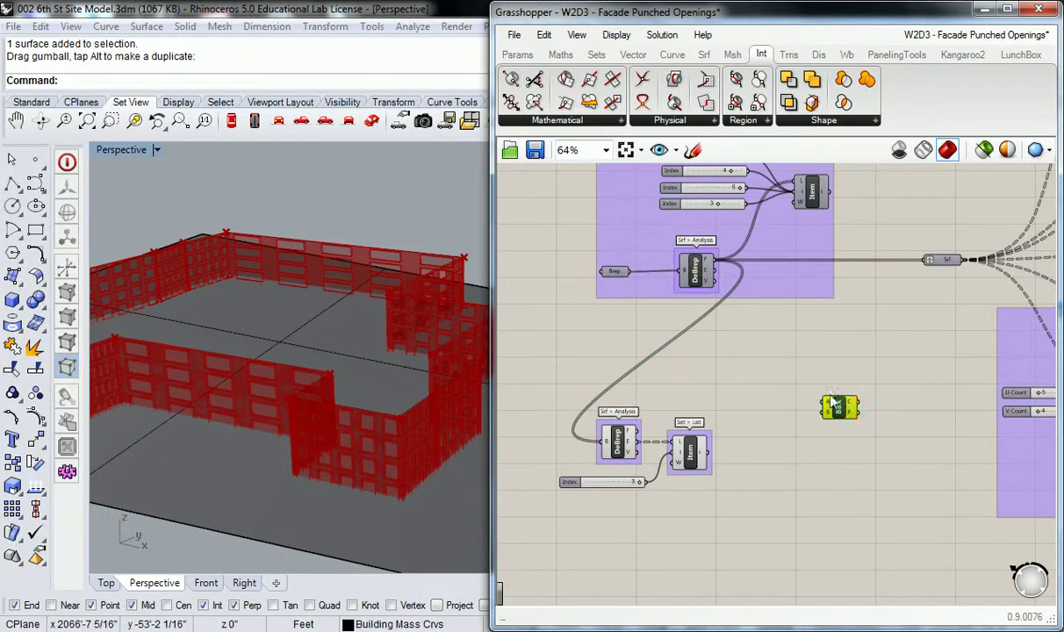
Add a Brep parameter beside the BBX component and assign the Rhino ground surface to it as a single Brep
left_click(518, 193)
left_click(244, 498)
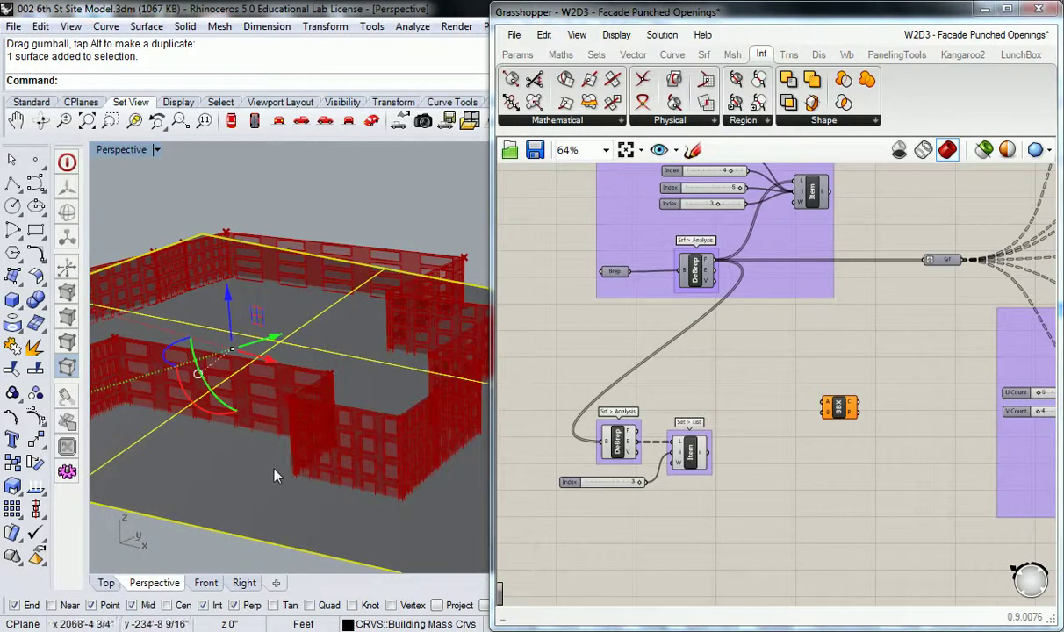
left_click(517, 54)
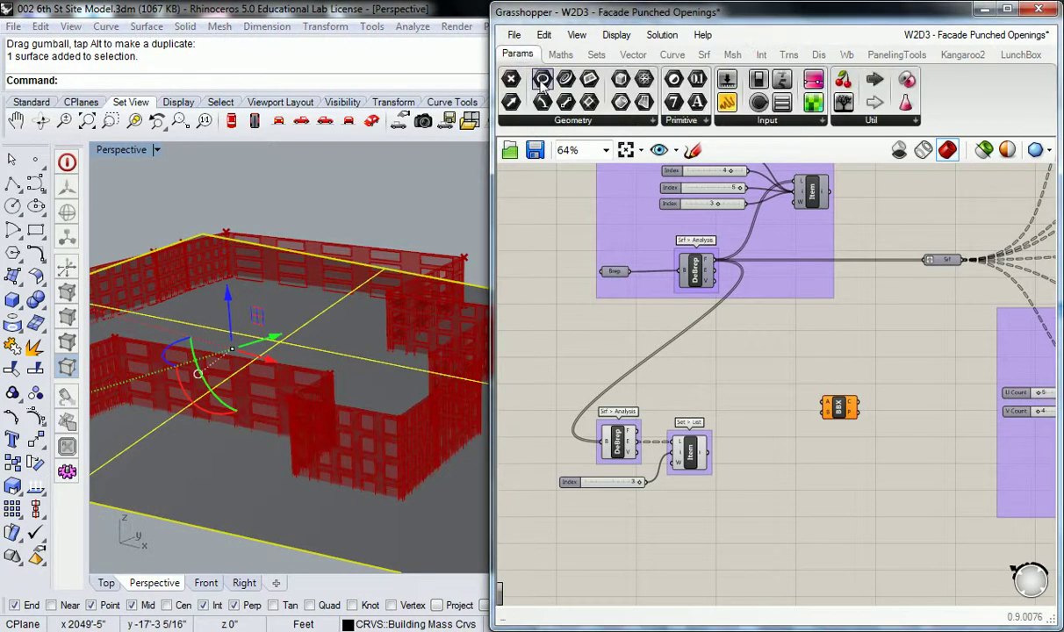
left_click(554, 122)
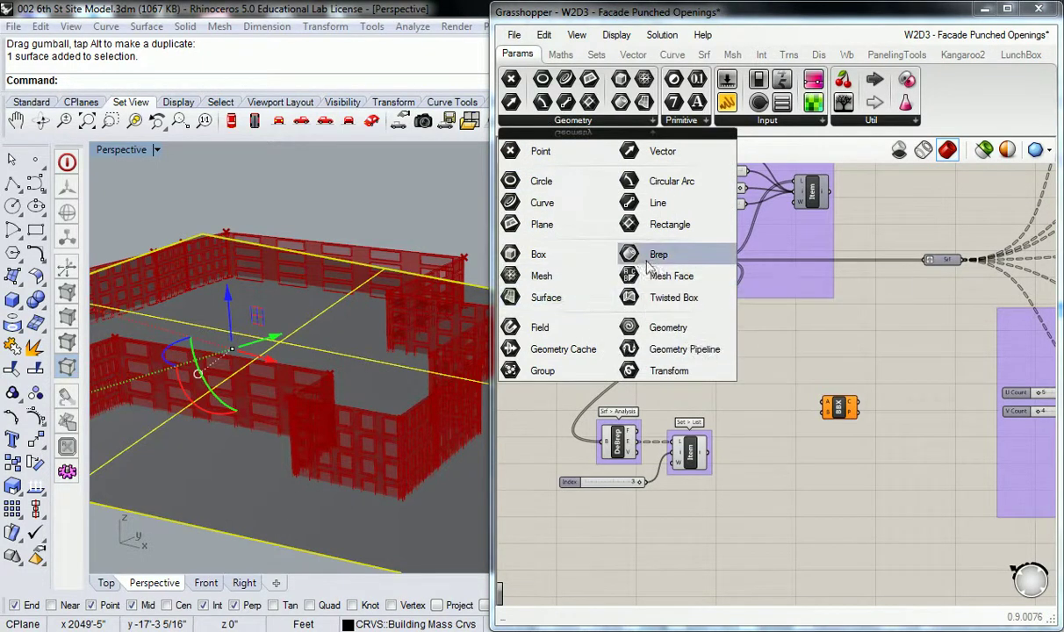
left_click_drag(657, 254, 751, 399)
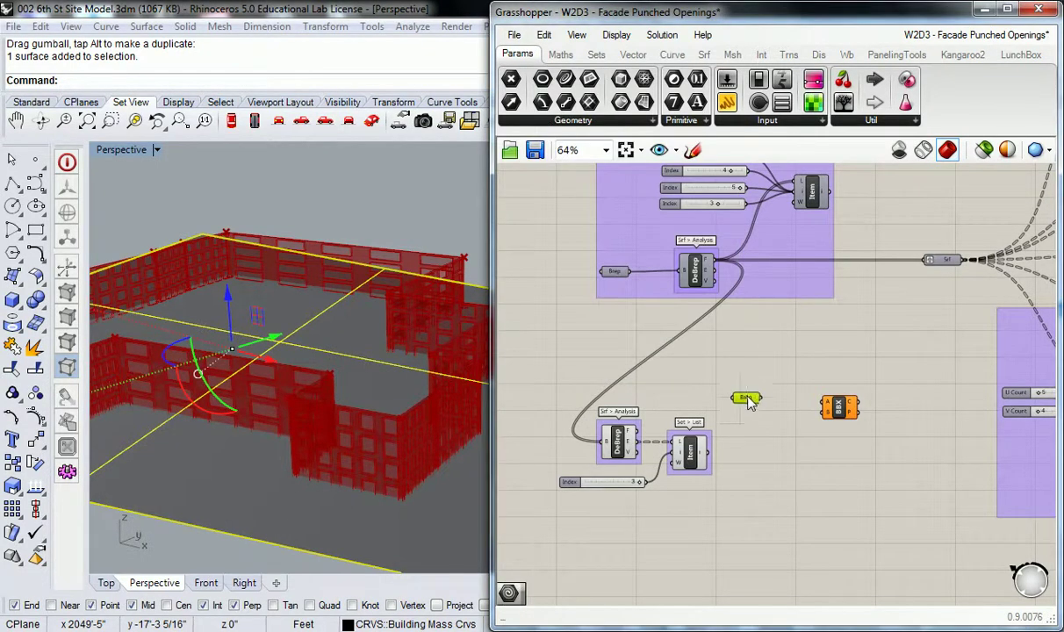
right_click(753, 402)
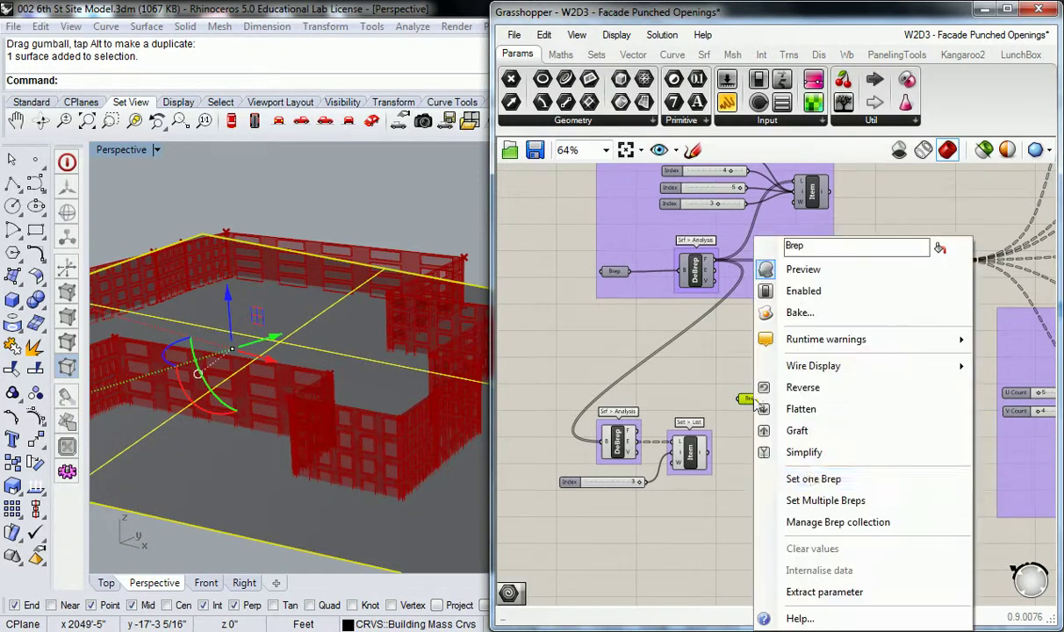
left_click(742, 482)
Minimize the Grasshopper window to uncover the full Rhino viewport and the layer list
right_click_drag(378, 180, 219, 377)
scroll(304, 386, "down", 4)
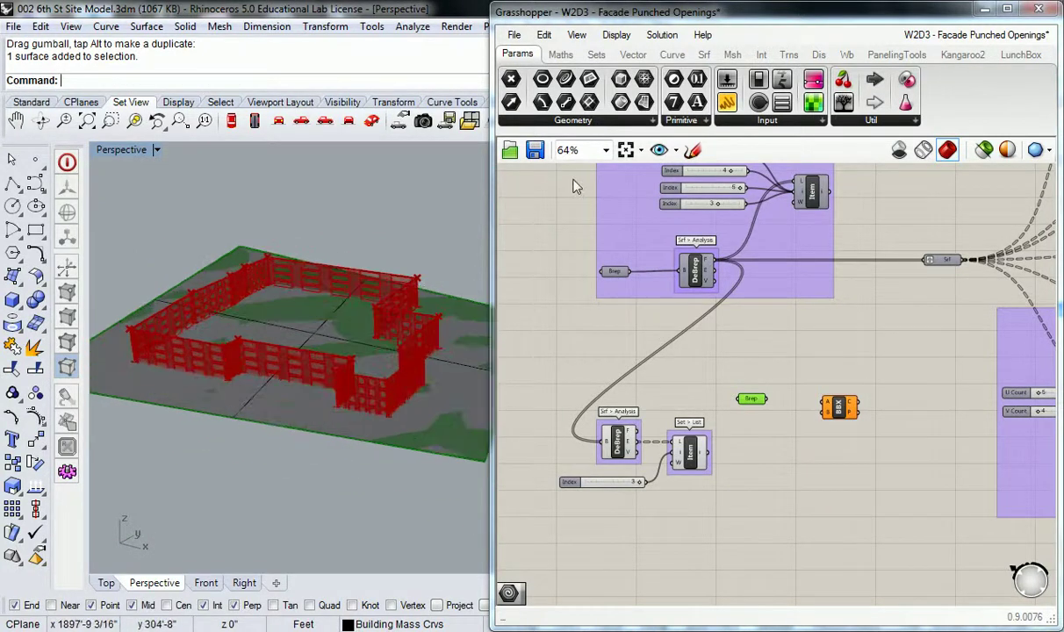
left_click(984, 9)
Move the ground surface to the CRVS layer
left_click(848, 212)
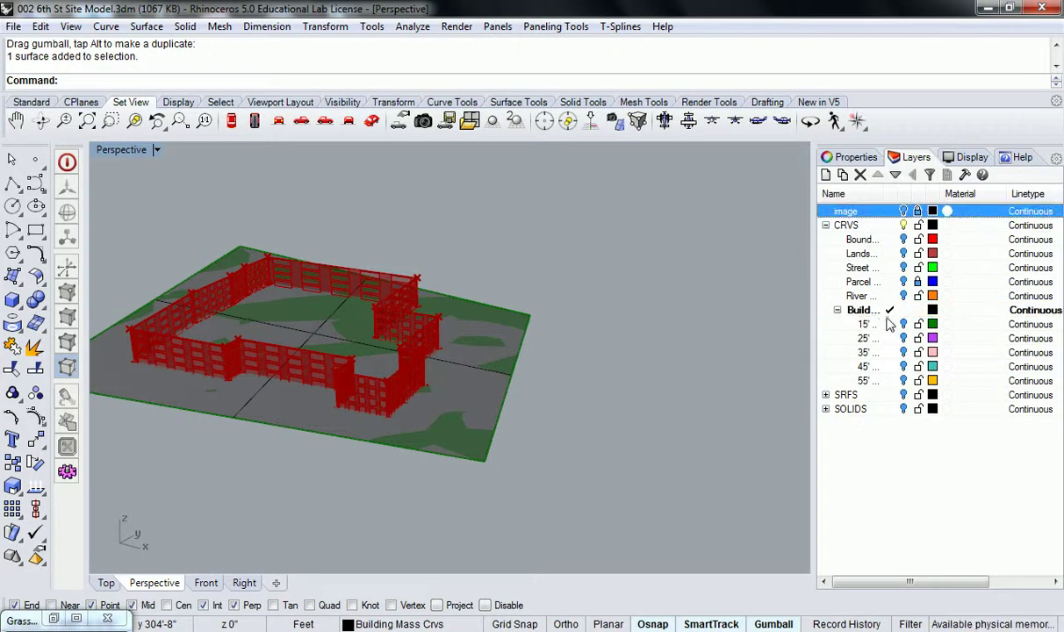
left_click(432, 432)
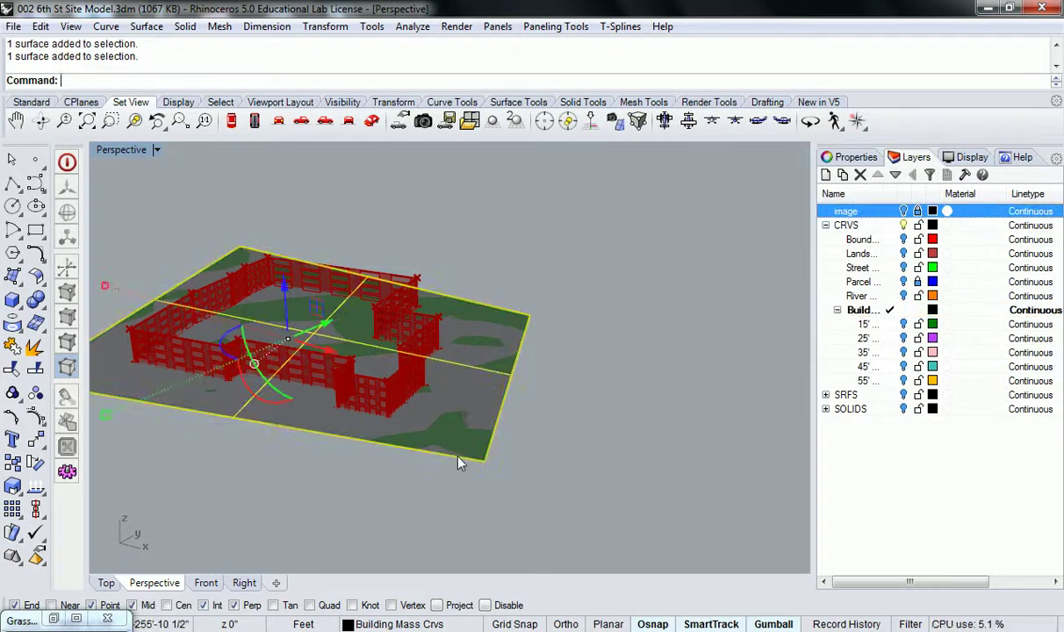
left_click(413, 624)
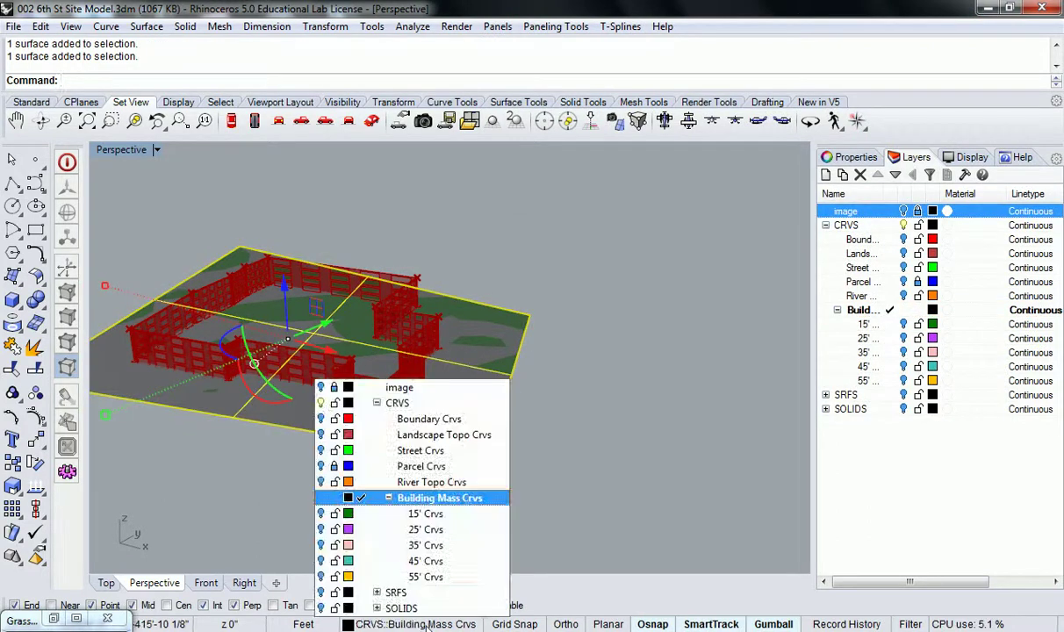
left_click(396, 404)
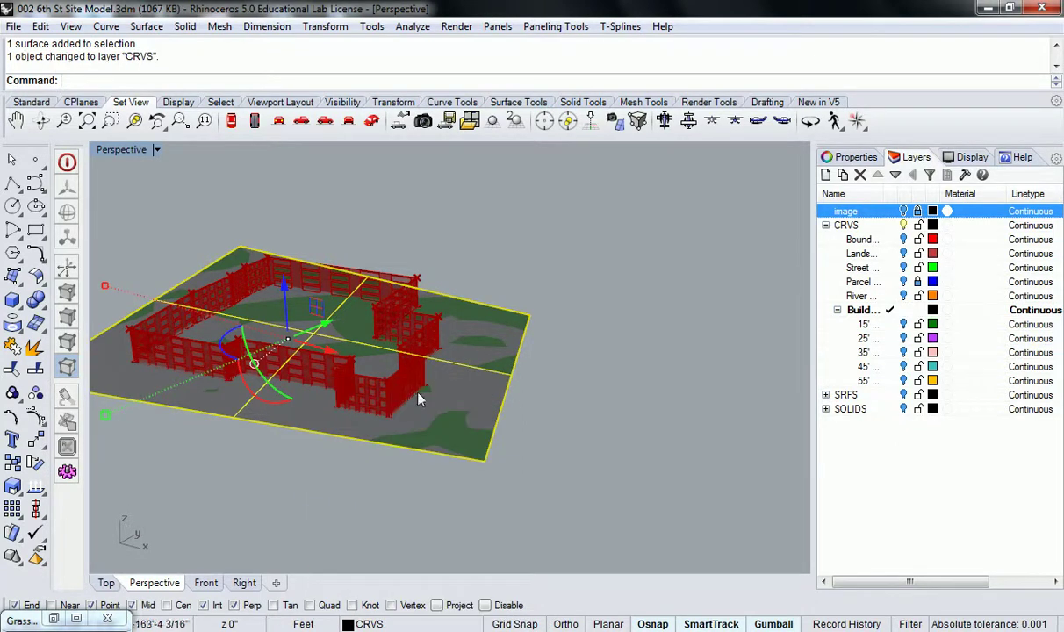
left_click(487, 259)
left_click(497, 383)
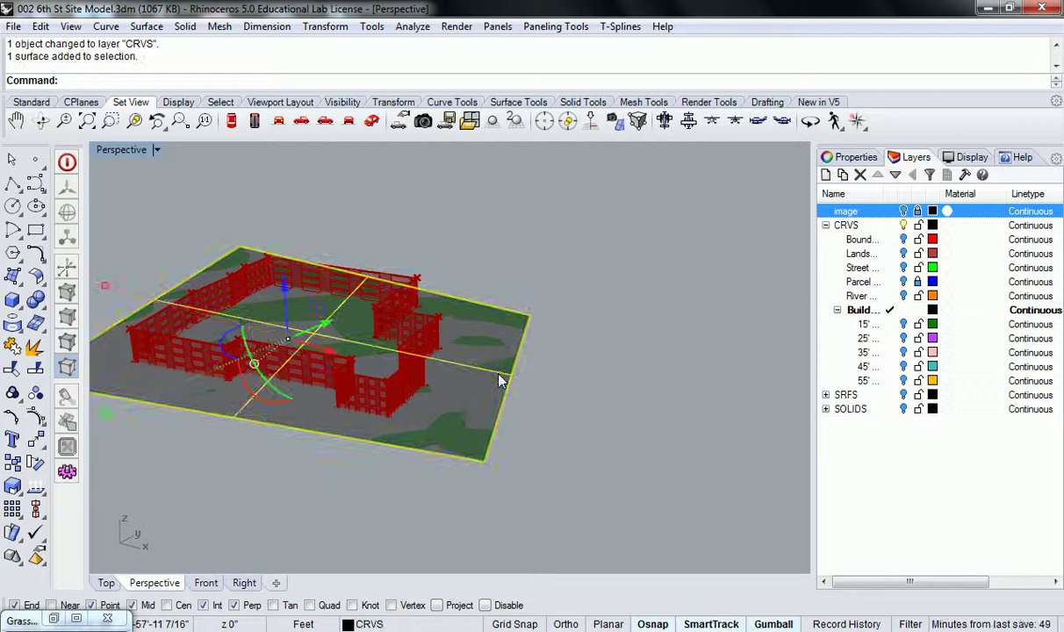
left_click(562, 375)
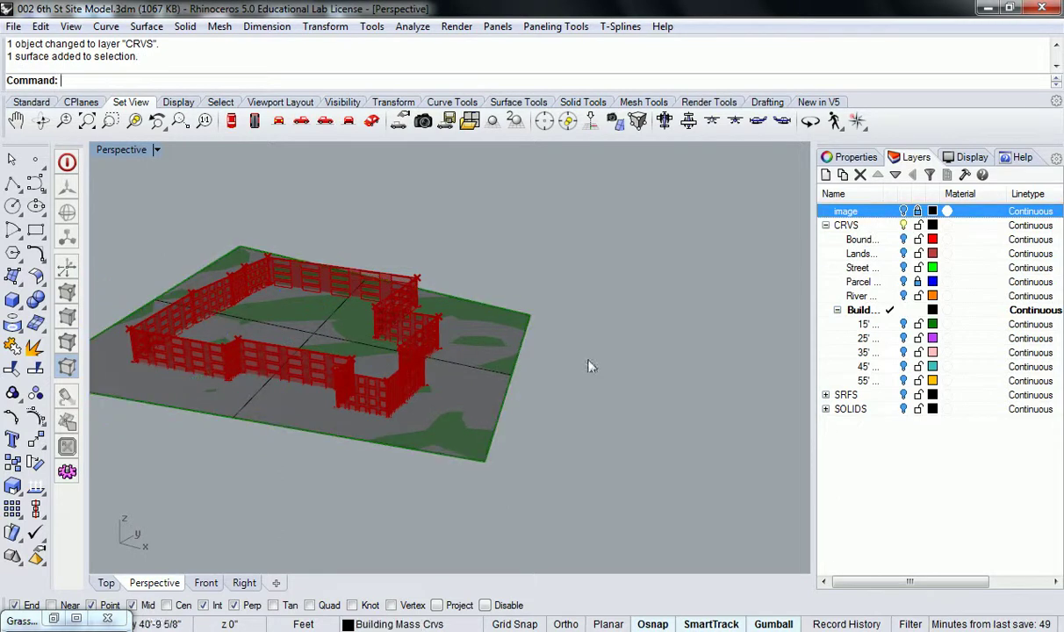
Move the ground surface to the Boundary Crvs layer
left_click(504, 388)
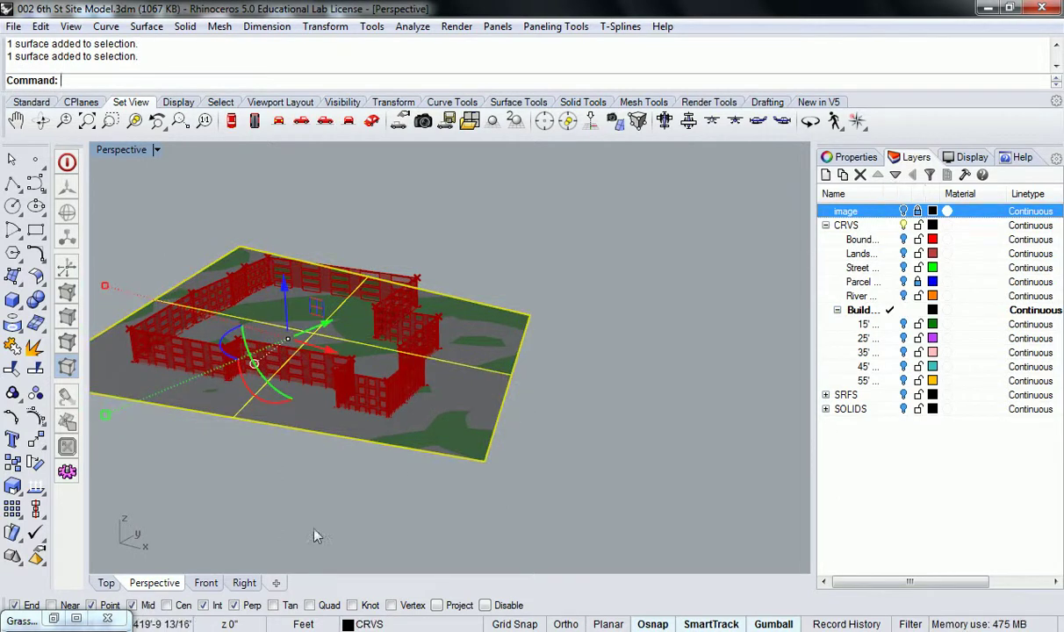
left_click(400, 621)
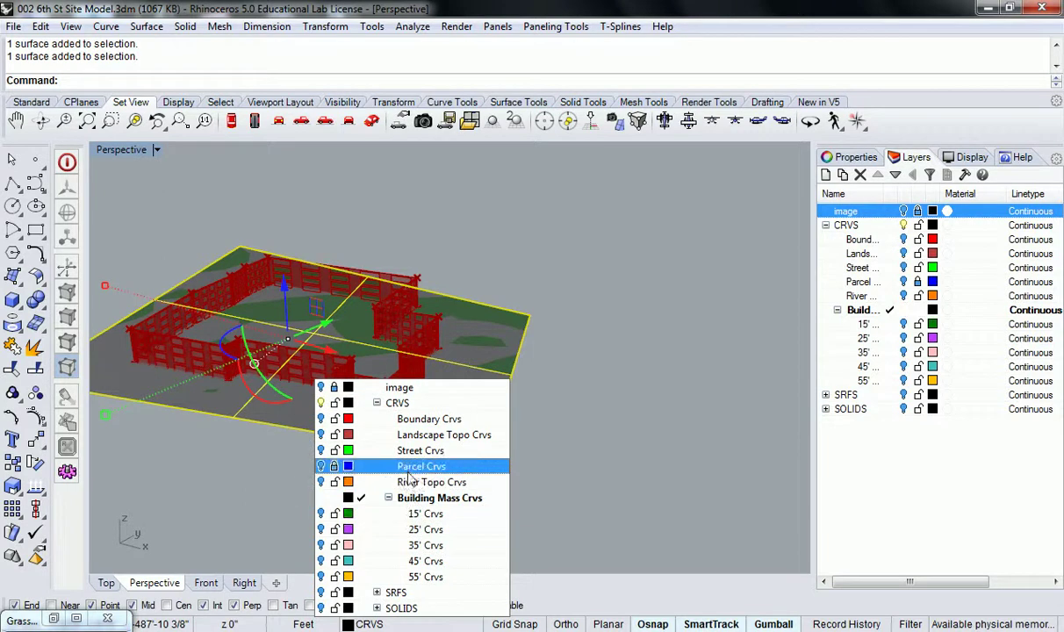
left_click(410, 420)
right_click_drag(553, 263, 387, 368)
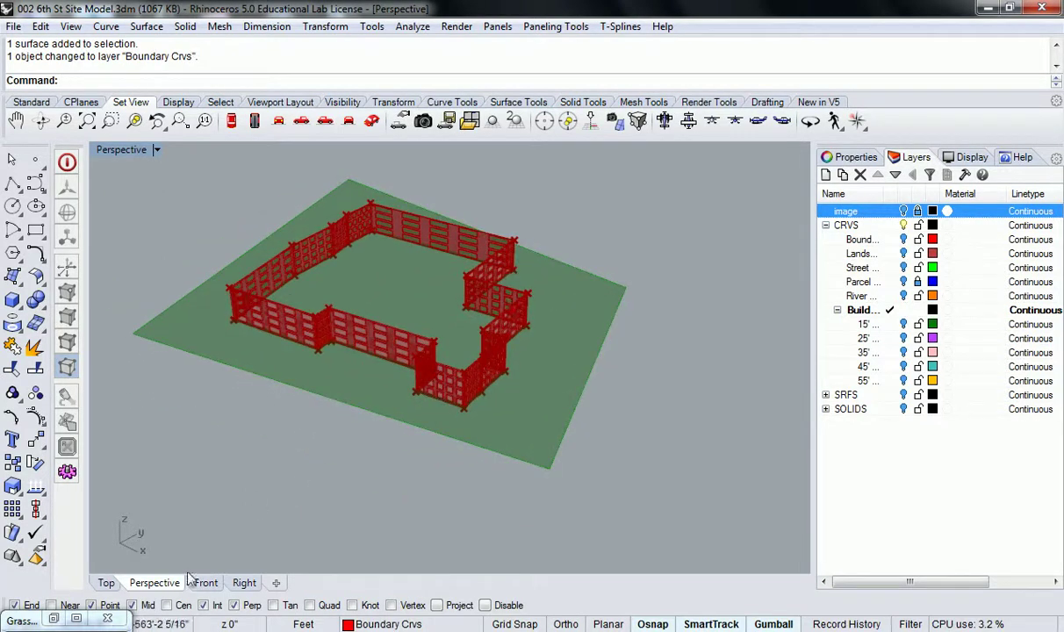
Restore the Grasshopper window and move the BBX component closer to the main DeBrep group, above the new Brep parameter
left_click(53, 619)
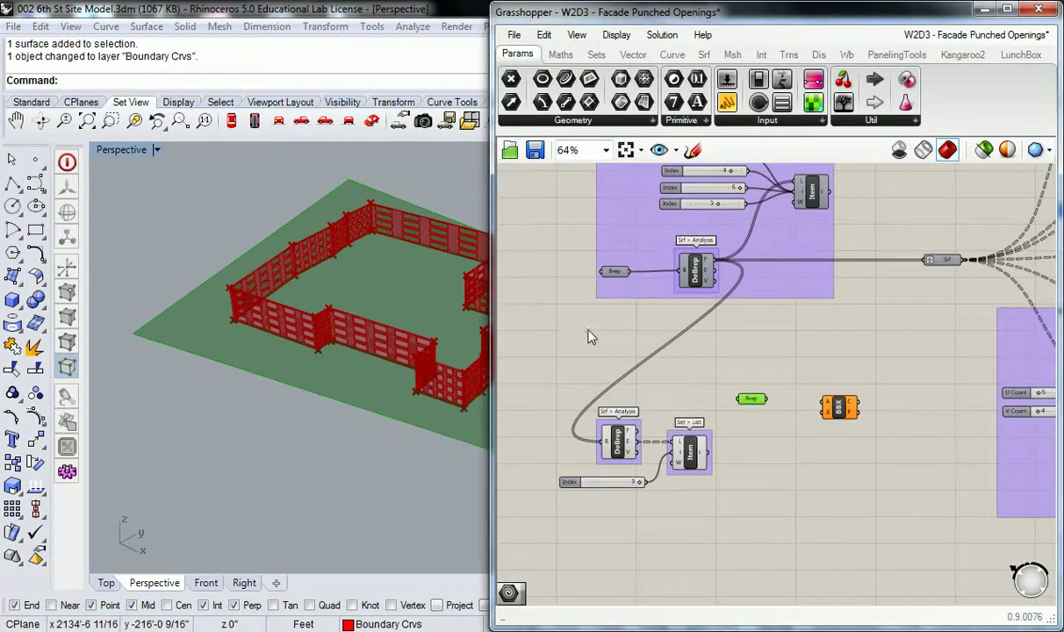
scroll(650, 364, "up", 2)
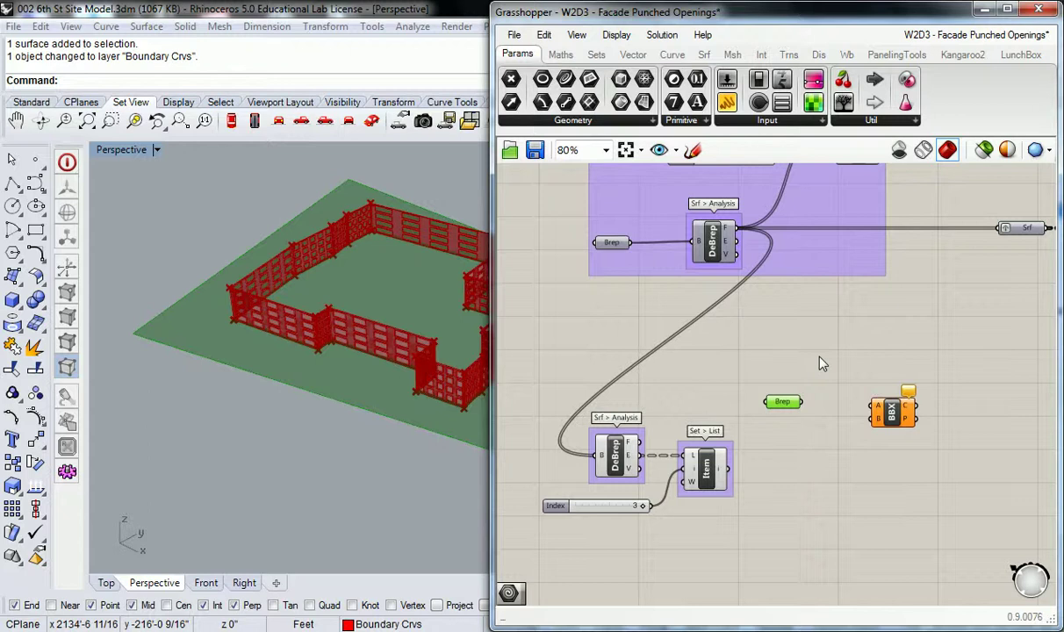
left_click(777, 317)
right_click_drag(832, 329, 806, 337)
left_click_drag(863, 422, 858, 343)
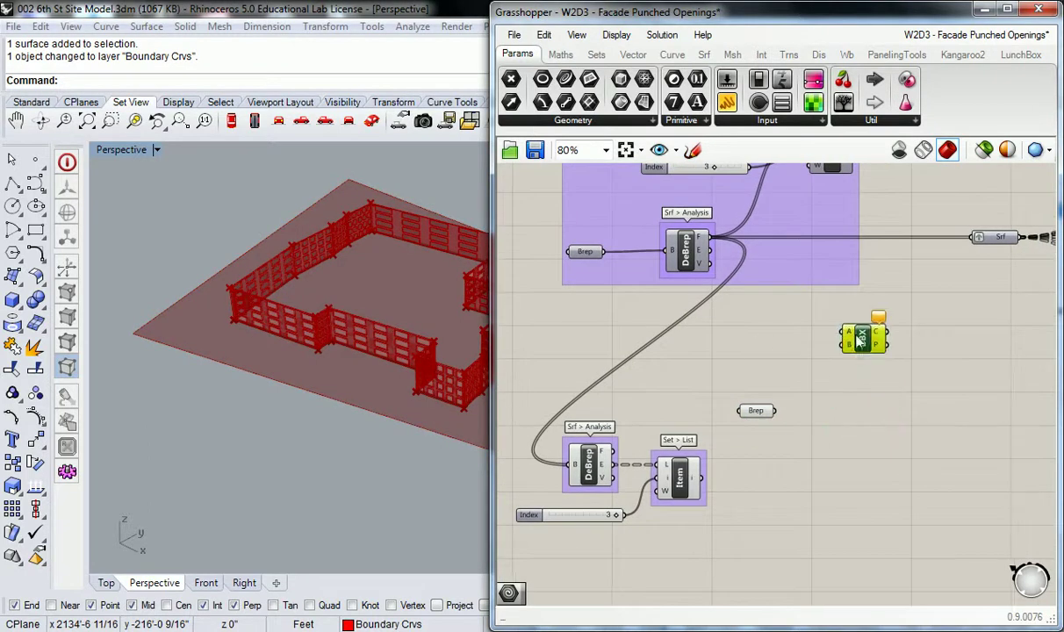
Connect the upper DeBrep's Faces output to BBX input A and the ground Brep parameter to input B
right_click_drag(458, 269, 738, 333)
left_click(748, 325)
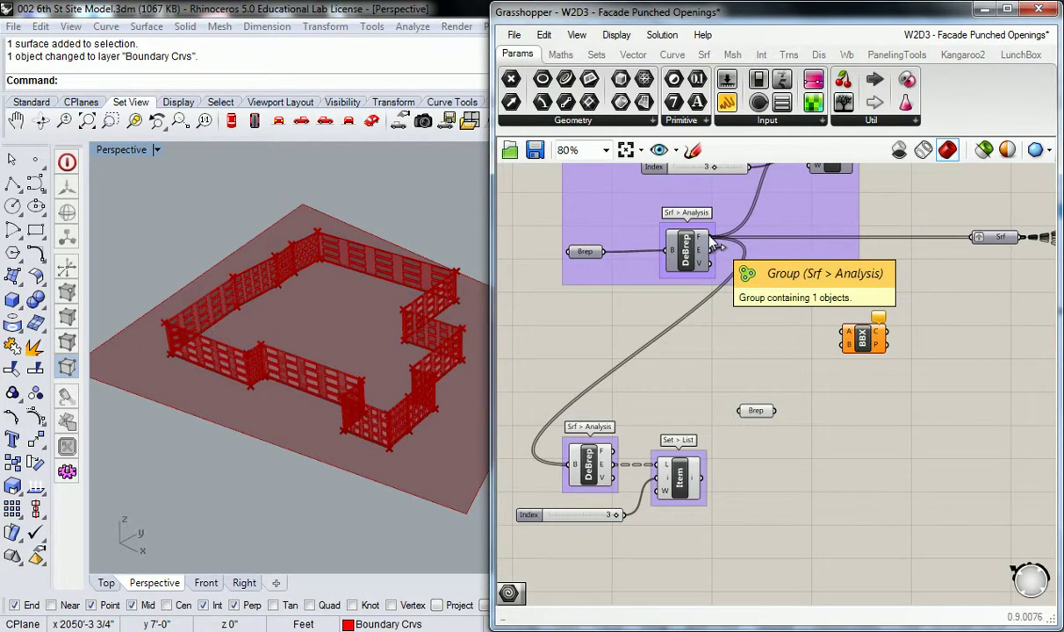
left_click_drag(715, 244, 843, 333)
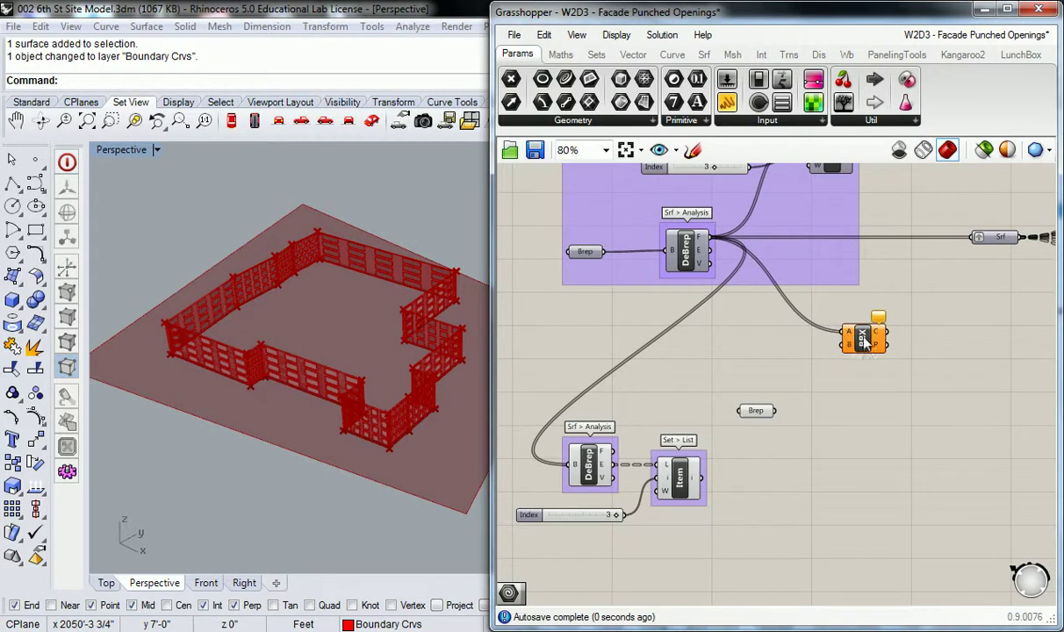
left_click_drag(748, 410, 845, 345)
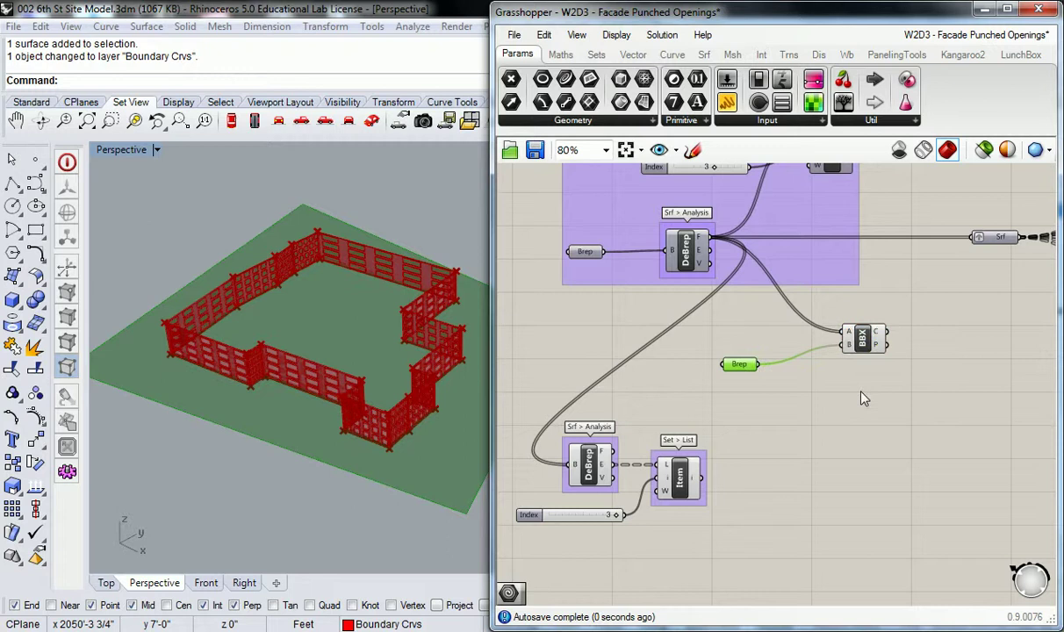
left_click(861, 393)
Examine the BBX intersection curves where the facade surfaces meet the ground surface from several angles
left_click(866, 345)
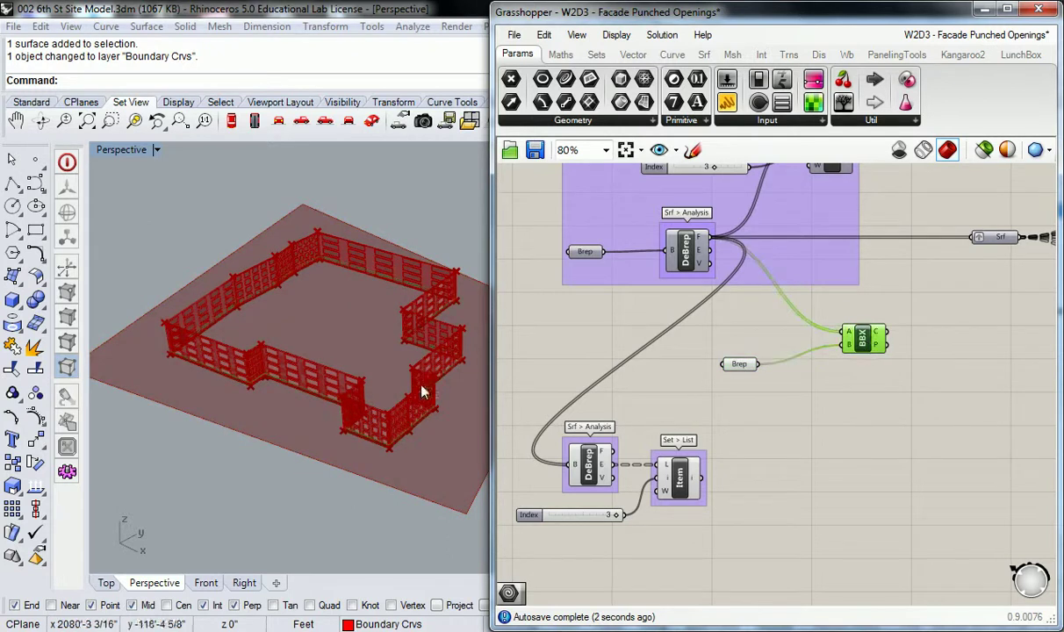
scroll(367, 373, "up", 5)
right_click_drag(255, 419, 276, 416)
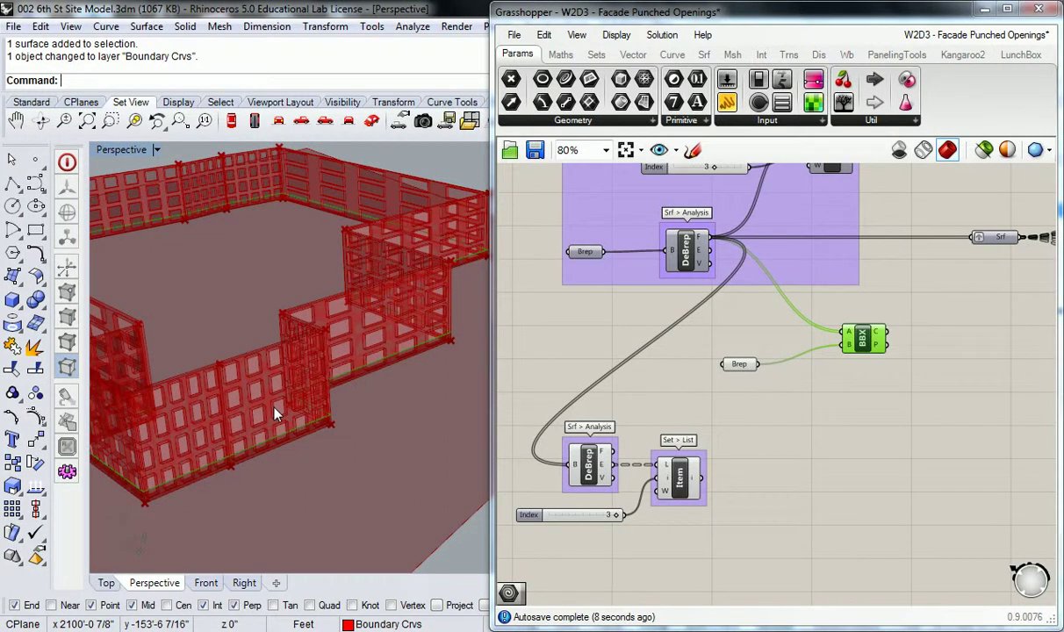
right_click_drag(275, 414, 331, 359)
right_click_drag(275, 383, 334, 351)
left_click(829, 381)
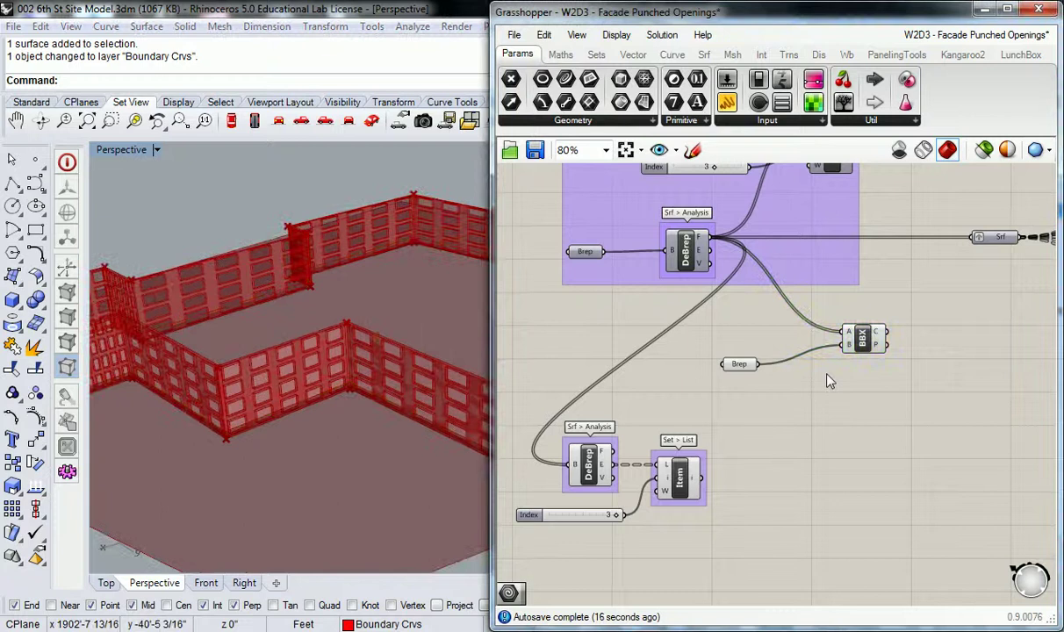
Put the BBX component in its own group
right_click_drag(829, 382, 748, 426)
left_click(780, 383)
key("ctrl+g")
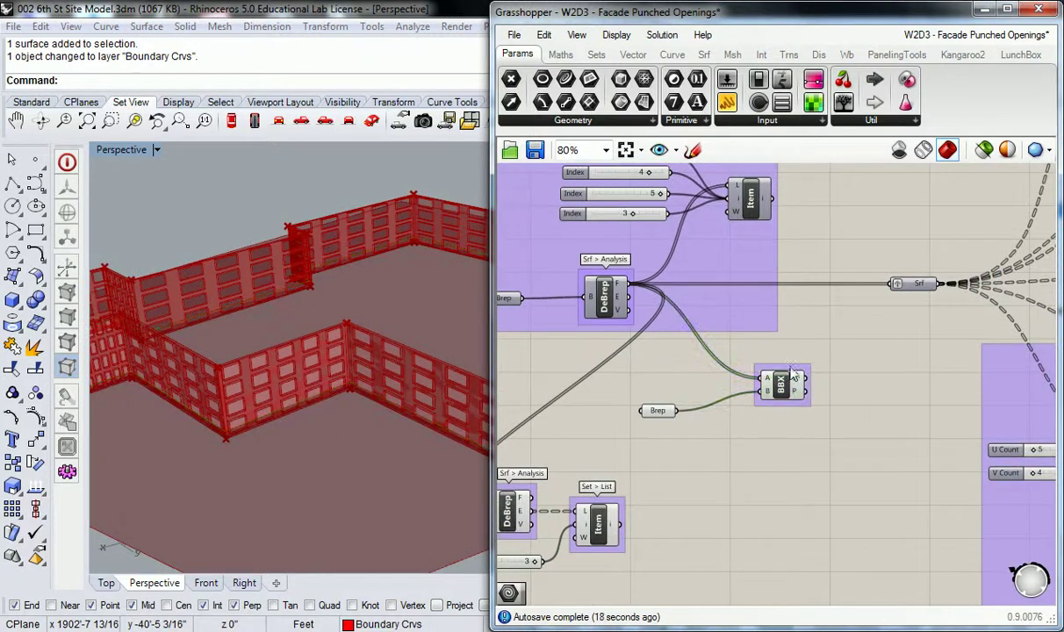
left_click(782, 384)
Label the BBX component's group "Int > Phys" after the component's toolbar category
left_click(762, 54)
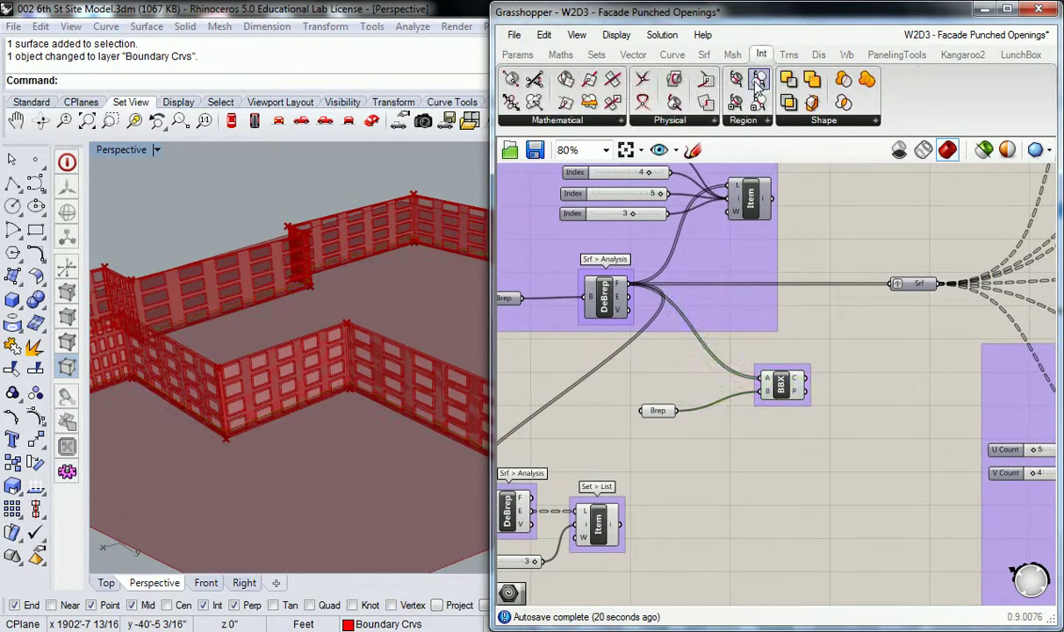
left_click(660, 120)
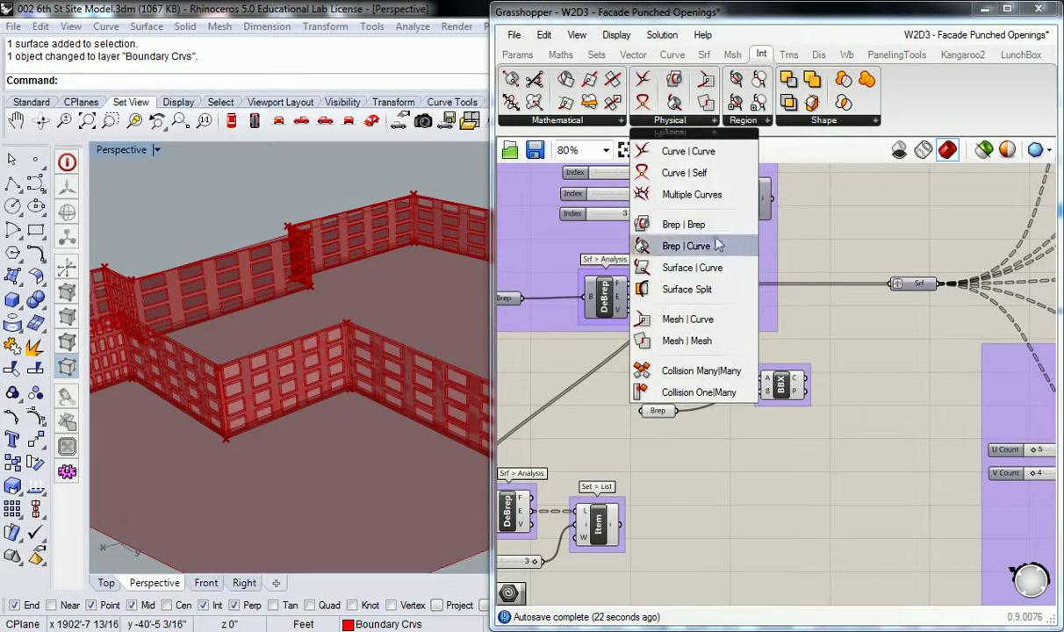
scroll(801, 350, "up", 3)
right_click(811, 357)
type("I")
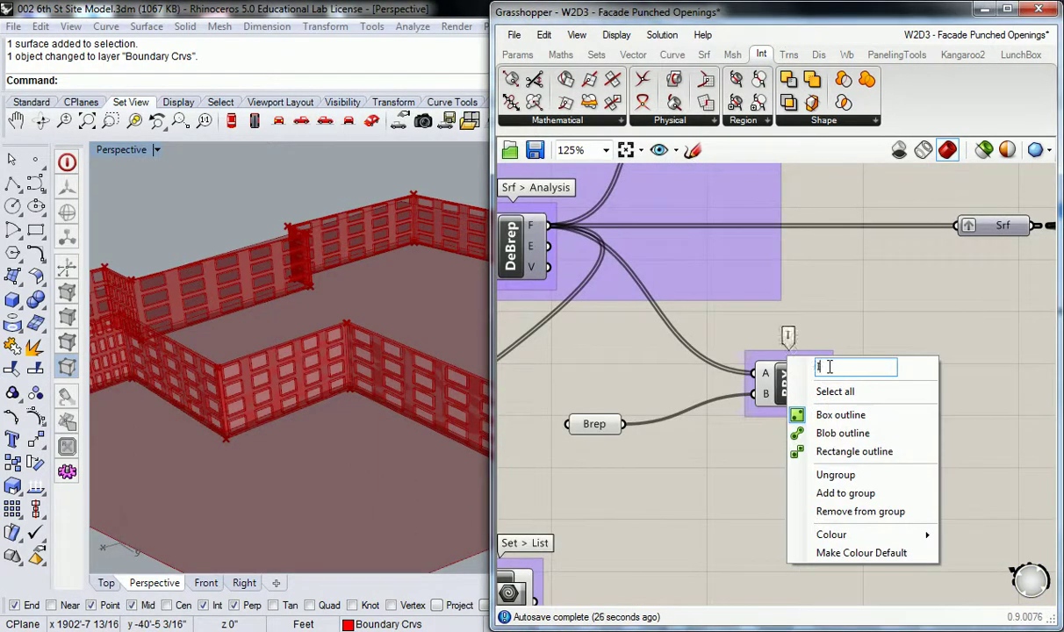
type("nt > Phys")
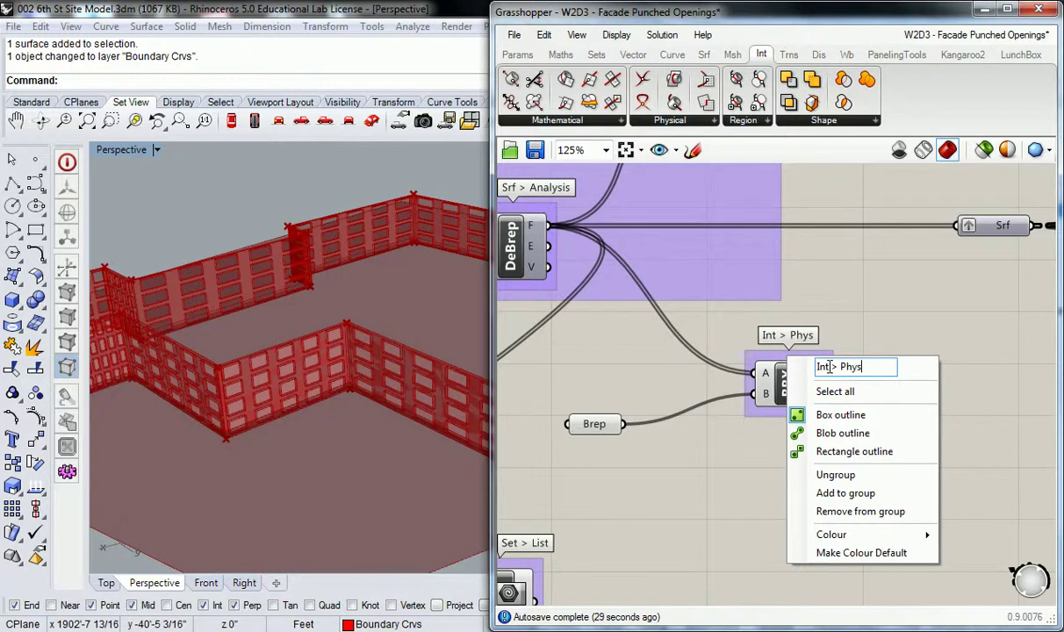
Rename the Brep intersection component "BBX (Brep | Brep)"
left_click(784, 379)
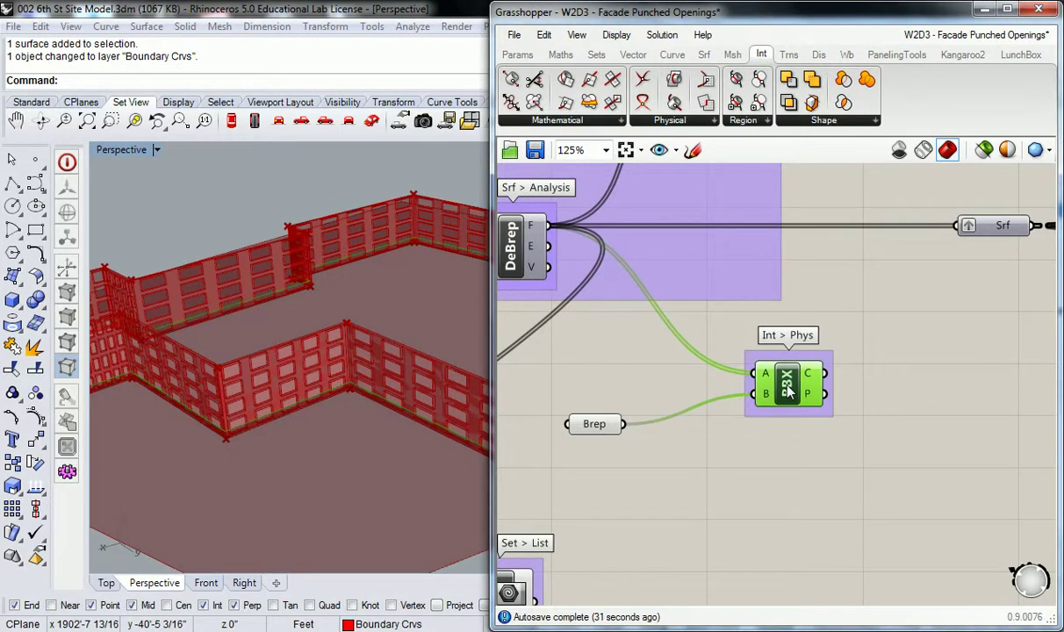
right_click(789, 386)
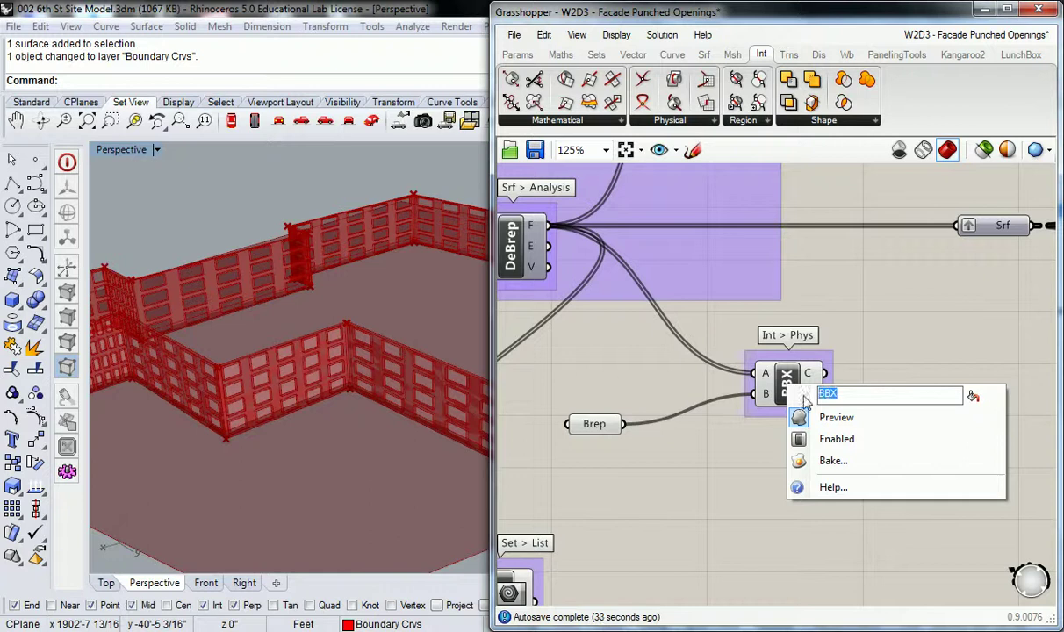
key("End")
type("(")
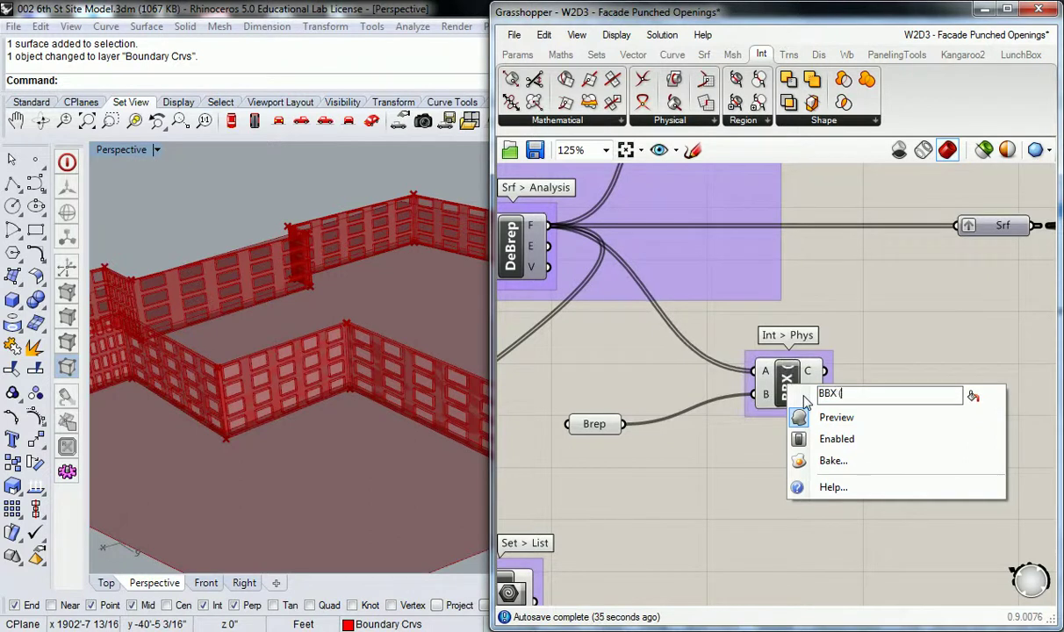
type("Brep | Brep)")
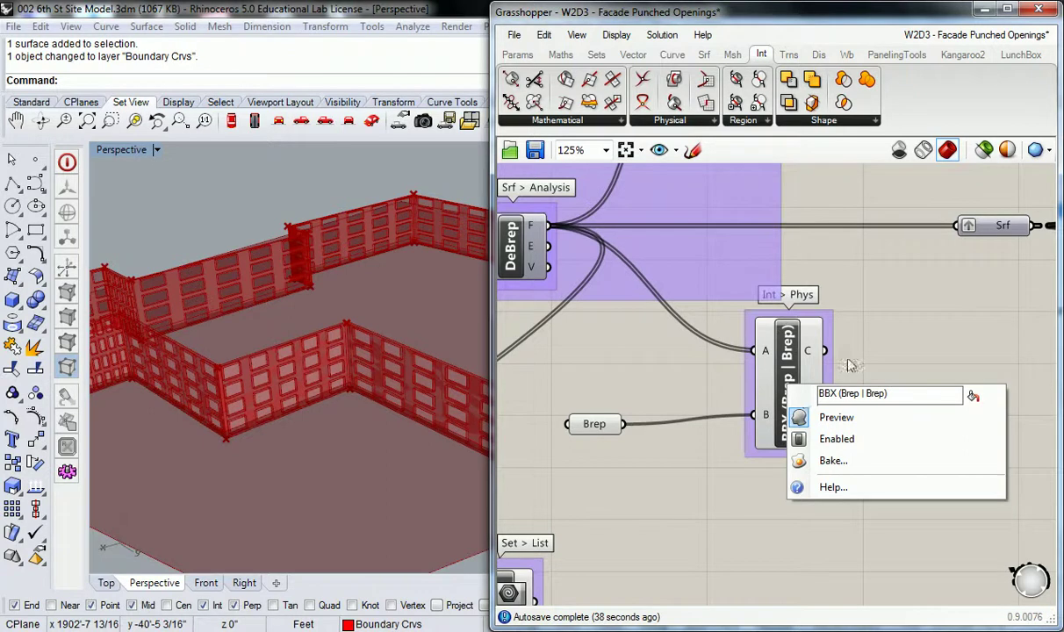
key("Return")
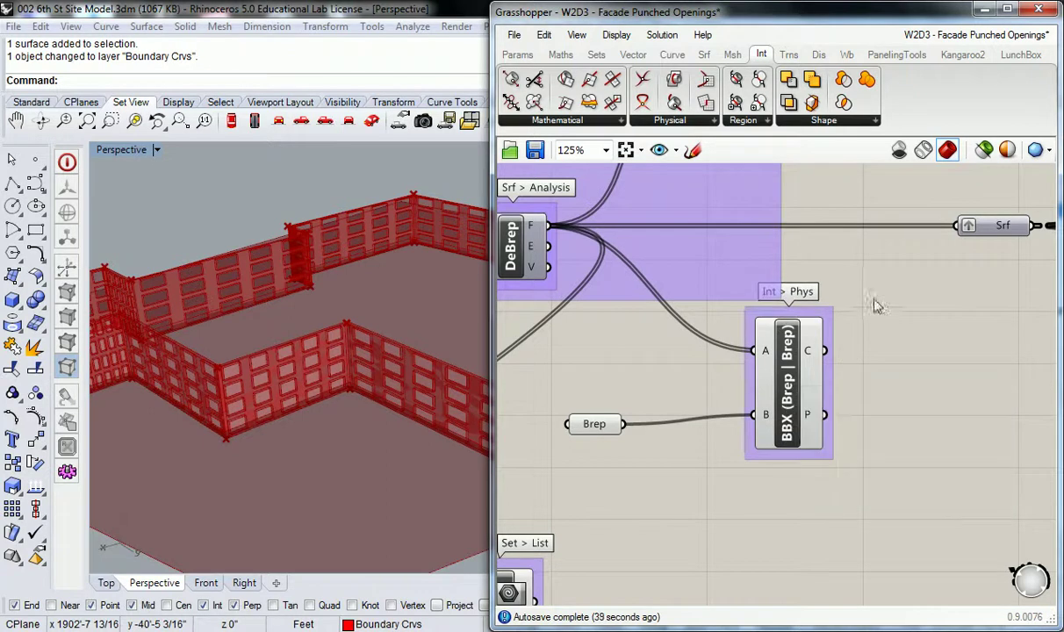
Shift the BBX component slightly down the canvas and place the ground Brep parameter close beside its B input
left_click_drag(788, 387, 787, 412)
left_click(743, 400)
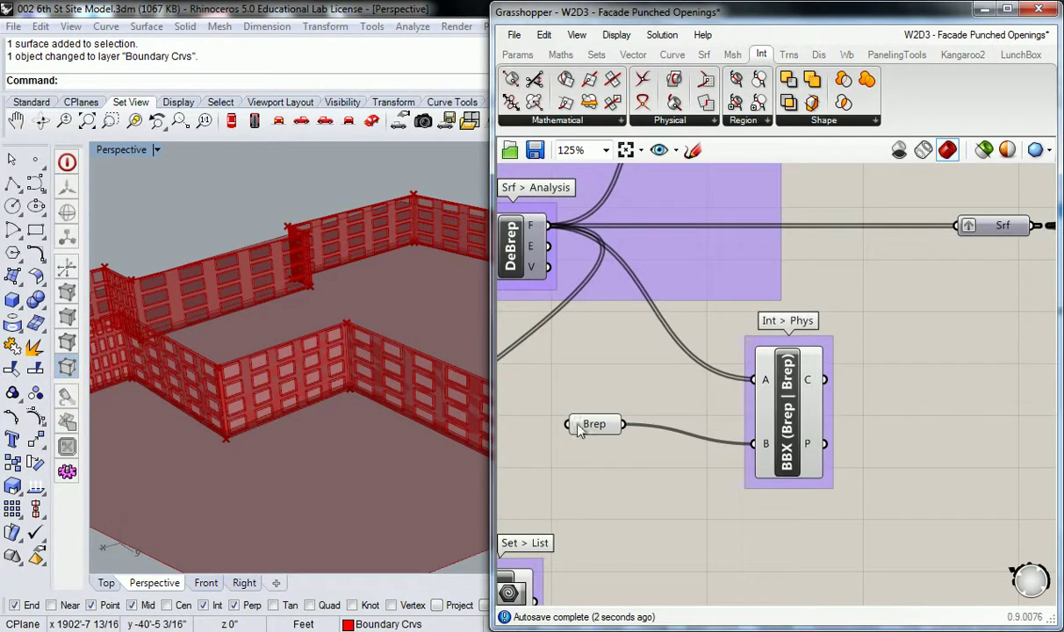
left_click_drag(583, 420, 673, 439)
left_click(674, 414)
Highlight the ground Brep and then the BBX result, and inspect the intersection along the facade's base around the whole building
scroll(674, 415, "down", 2)
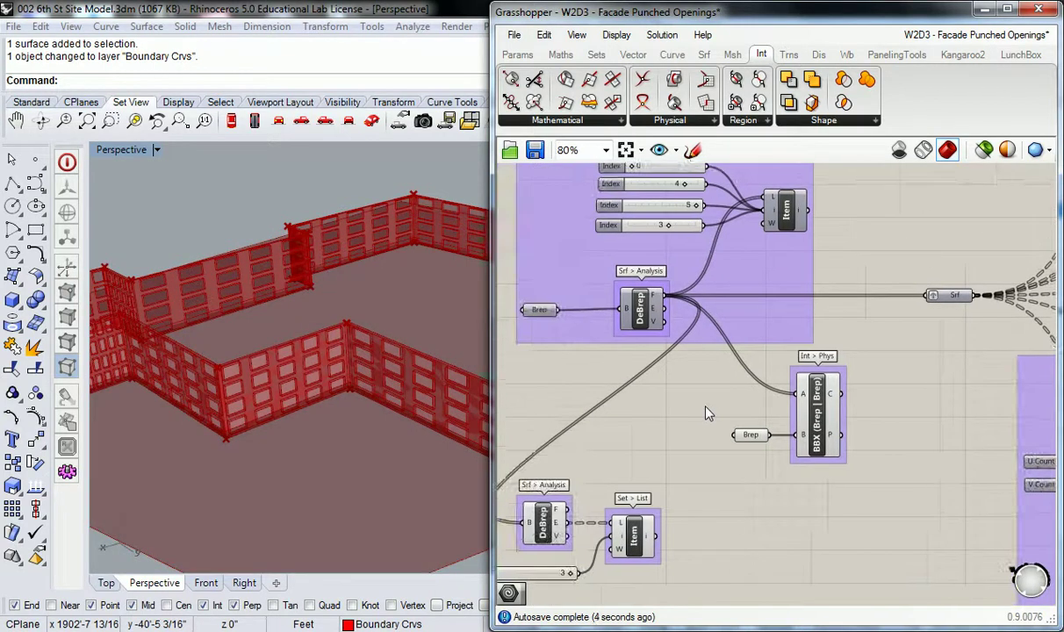
left_click(748, 436)
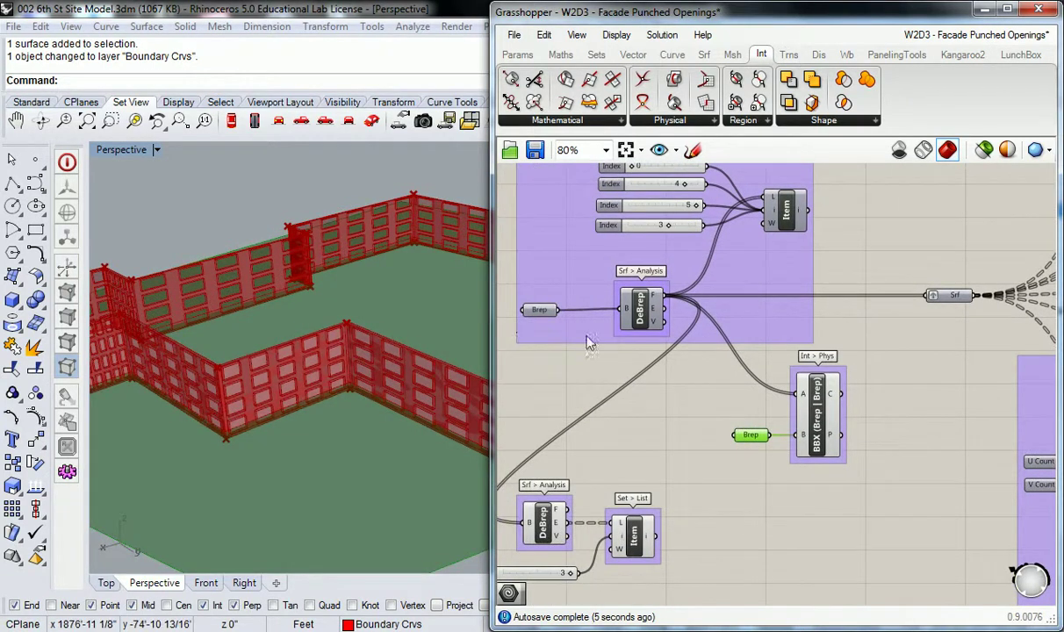
left_click(916, 431)
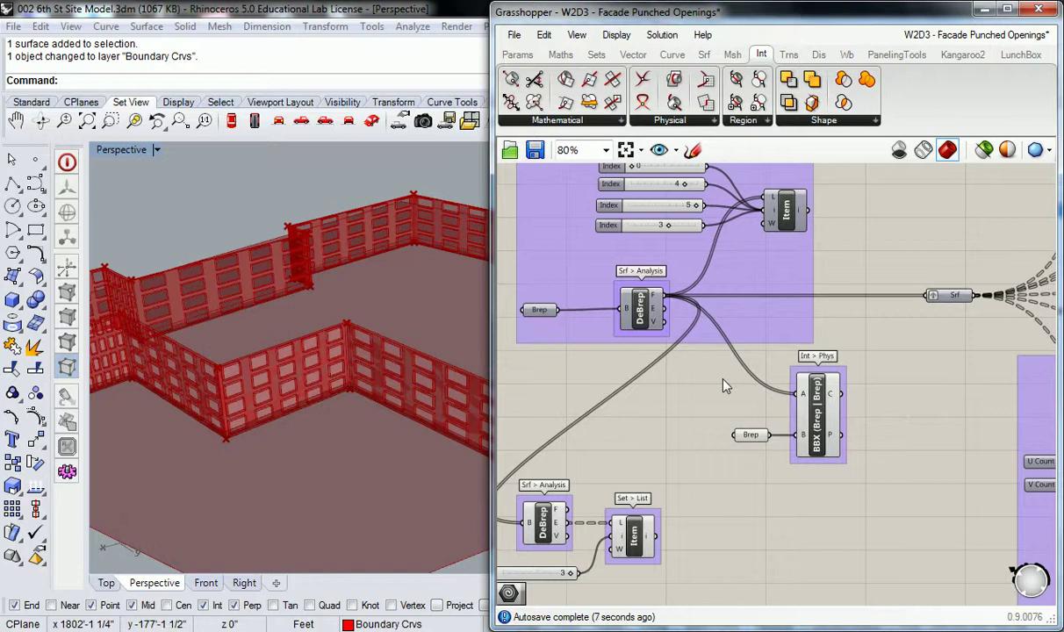
left_click(799, 412)
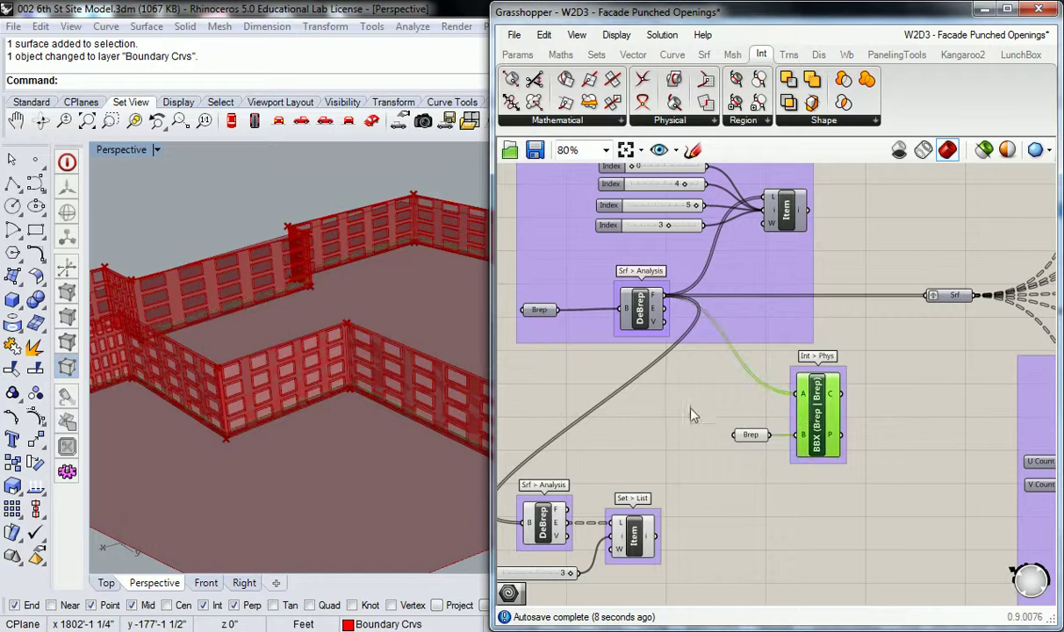
right_click(296, 302)
scroll(304, 302, "down", 3)
right_click_drag(304, 303, 326, 352)
key("Escape")
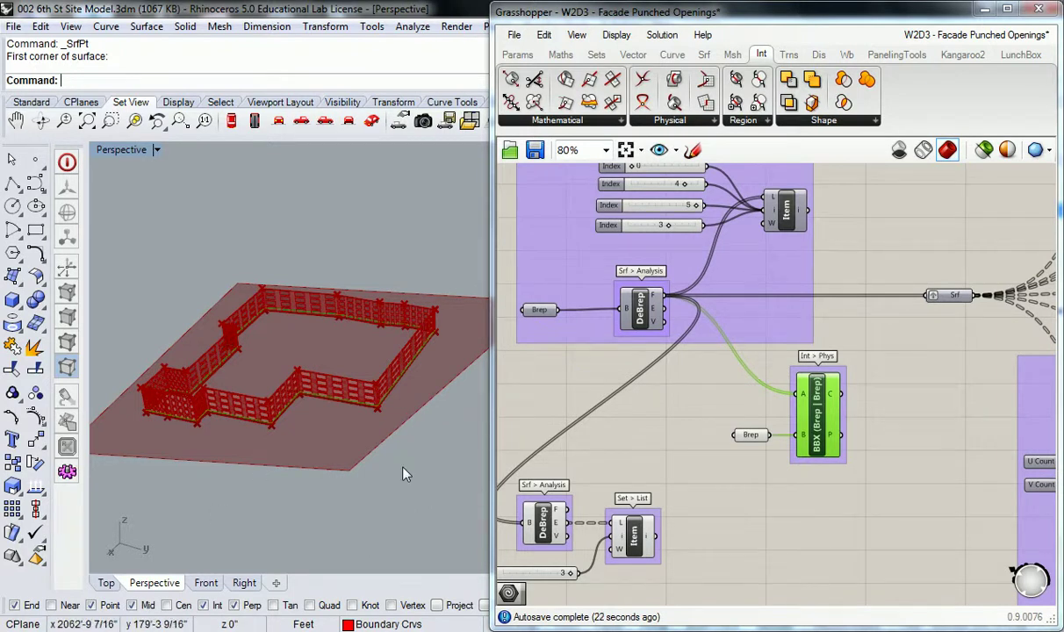
right_click_drag(382, 442, 332, 404)
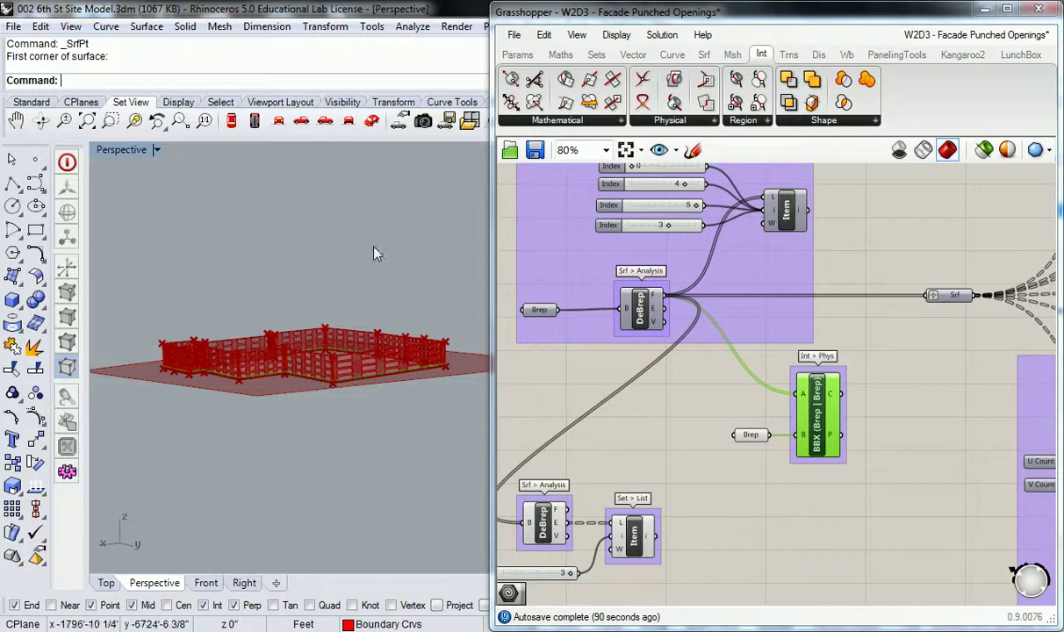
right_click_drag(374, 250, 311, 356)
scroll(312, 343, "up", 3)
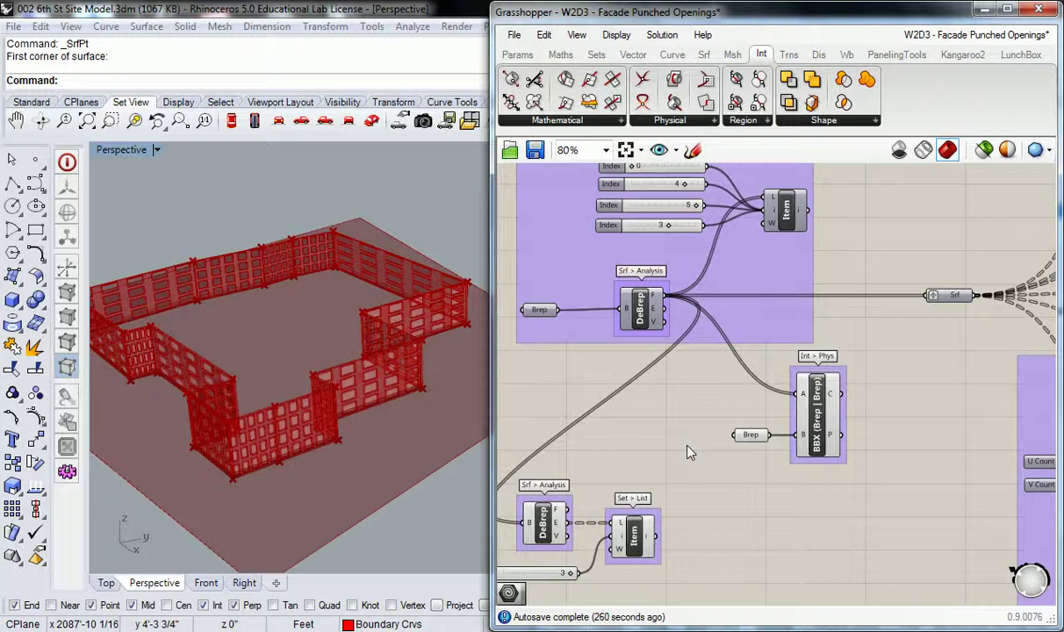
right_click_drag(423, 214, 409, 281)
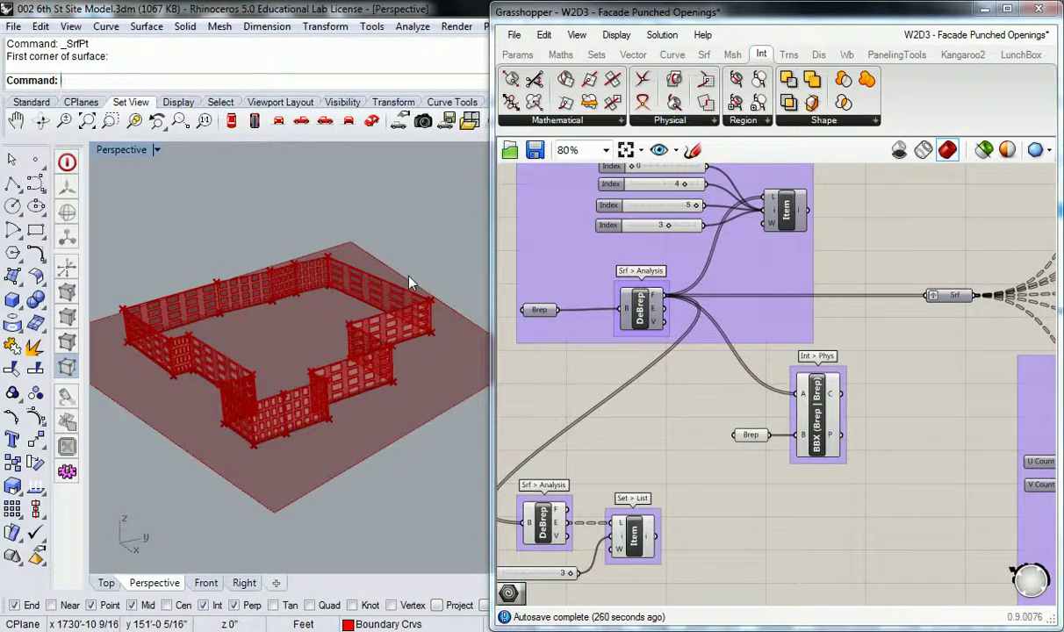